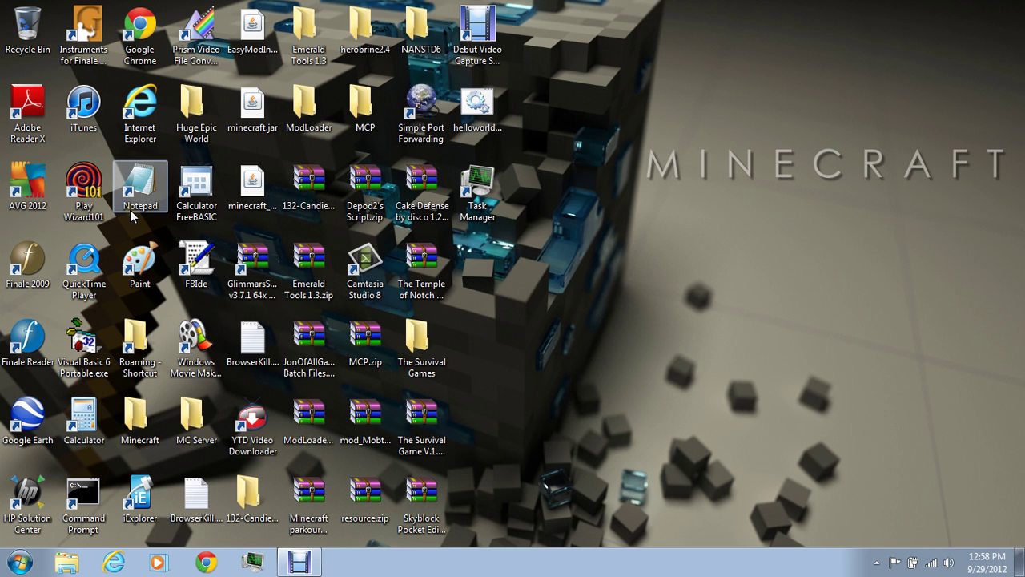
# - Open helloworld.bat for editing in Notepad, discarding a stray blank Notepad window
pyautogui.doubleClick(144, 191)
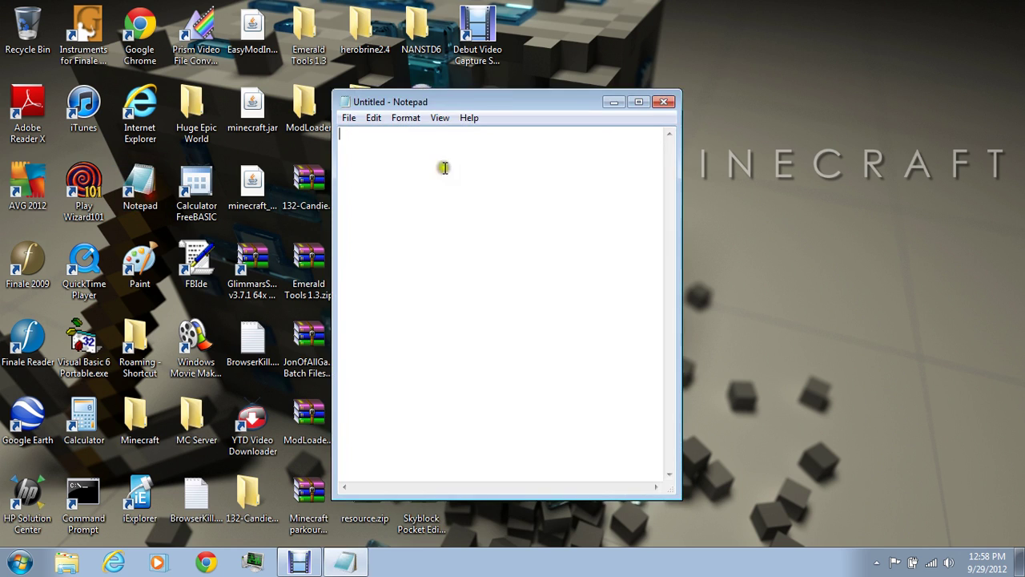
pyautogui.moveTo(447, 102); pyautogui.dragTo(290, 94)
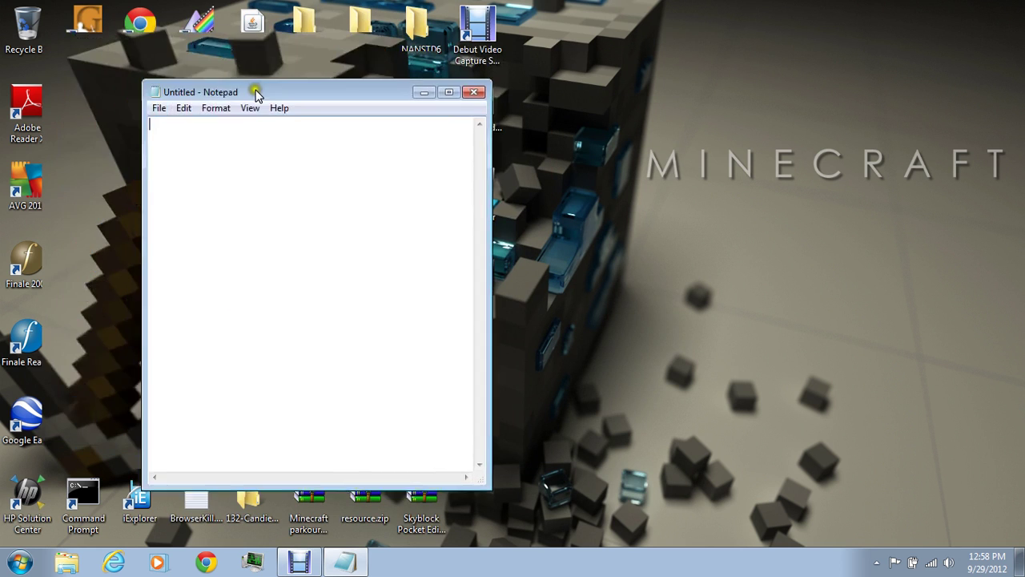
pyautogui.click(506, 93)
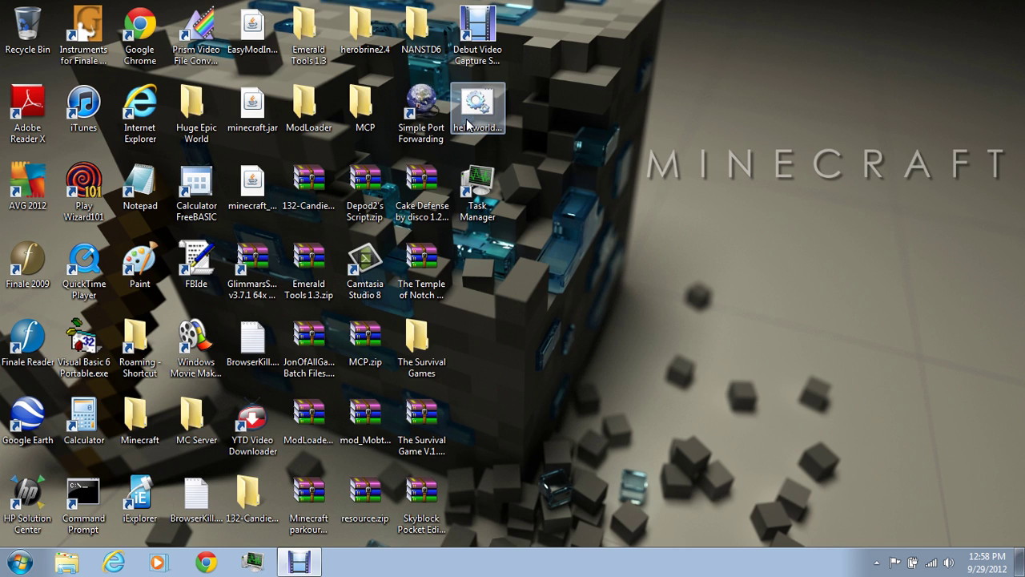
pyautogui.rightClick(507, 114)
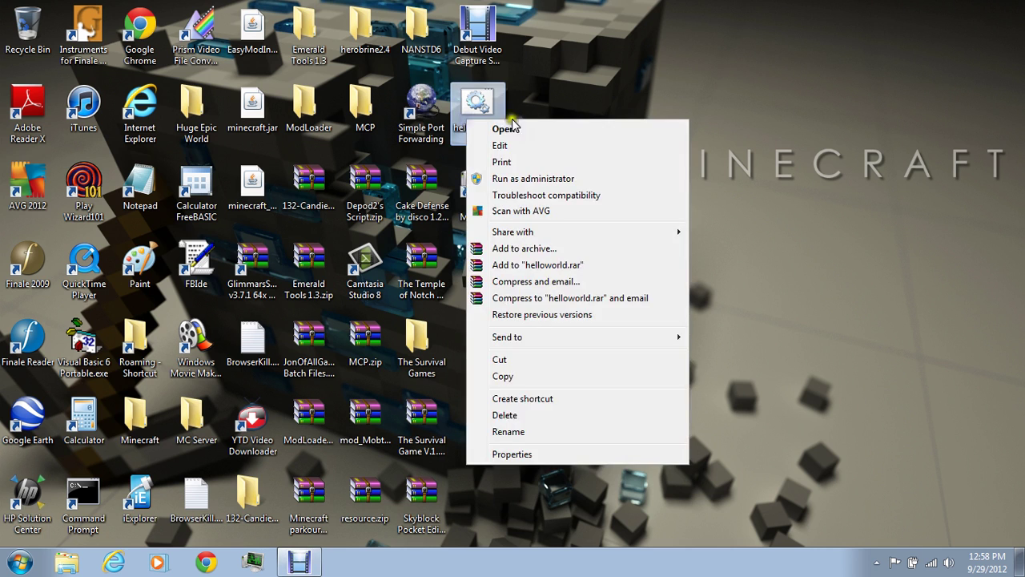
pyautogui.click(611, 91)
pyautogui.click(493, 98)
pyautogui.rightClick(493, 98)
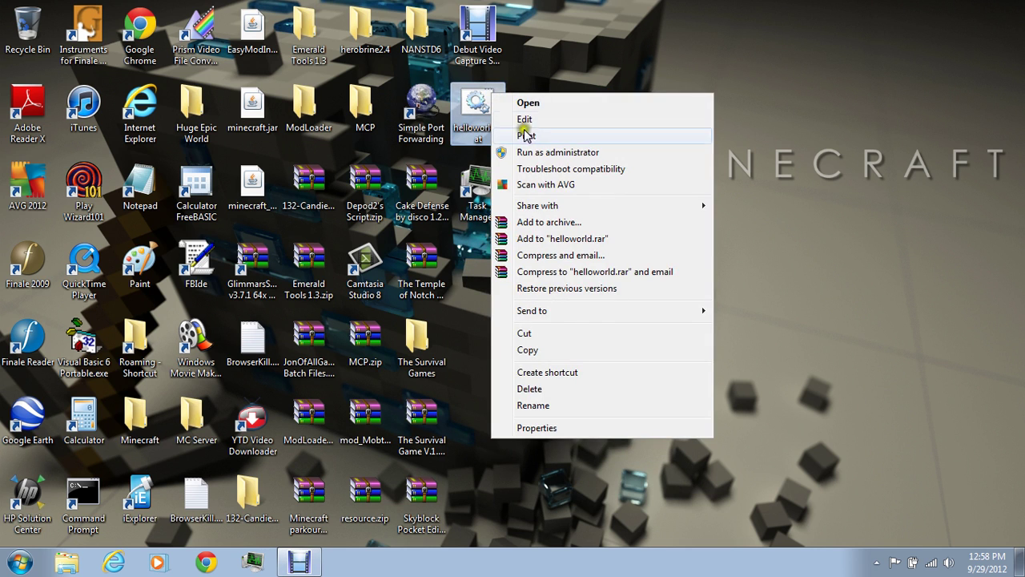
pyautogui.click(527, 118)
# - Delete the old pause and echo hi lines from the script
pyautogui.moveTo(298, 96)
pyautogui.mouseDown()
pyautogui.moveTo(439, 71)
pyautogui.moveTo(445, 89)
pyautogui.mouseUp()
pyautogui.moveTo(368, 225); pyautogui.dragTo(332, 141)
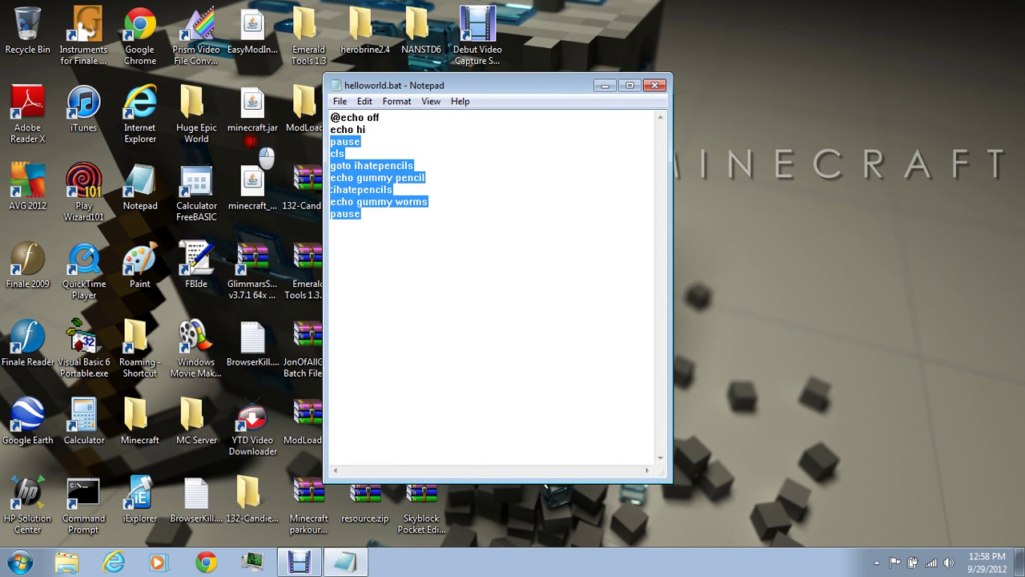
pyautogui.press('Delete')
pyautogui.press('BackSpace')
pyautogui.press('BackSpace')
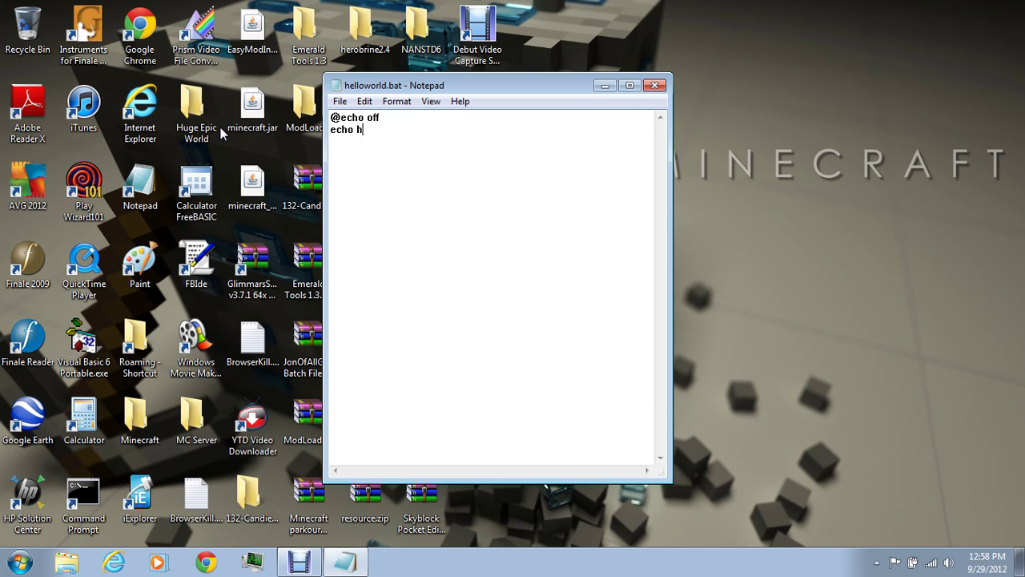
pyautogui.press('BackSpace')
pyautogui.press('BackSpace')
pyautogui.press('BackSpace')
pyautogui.press('BackSpace')
pyautogui.press('BackSpace')
# - Write 'set /p gummybear=What is your name?' followed by a pause line
pyautogui.write('set ')
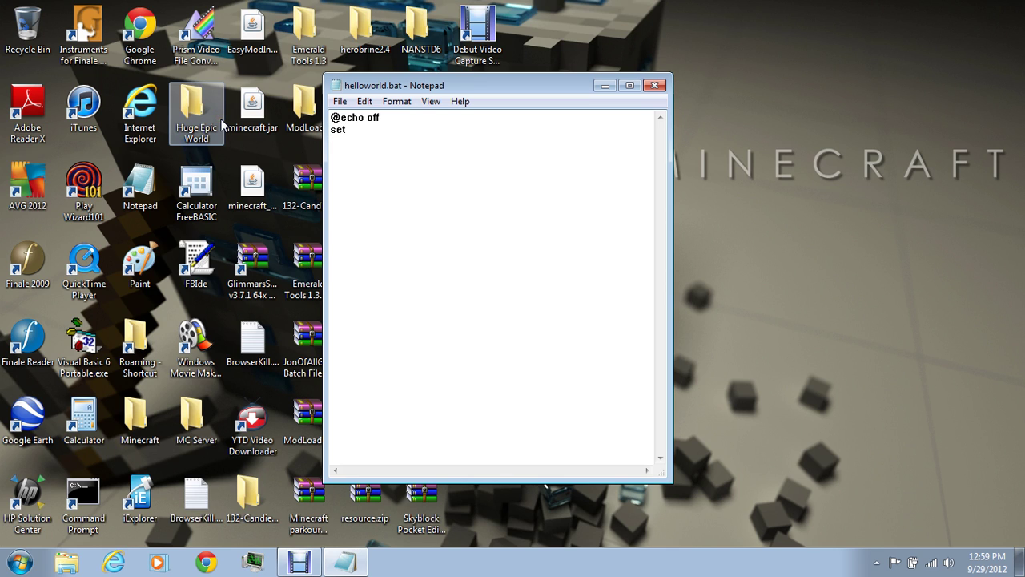
pyautogui.write('/')
pyautogui.write('p')
pyautogui.write(' gummybea')
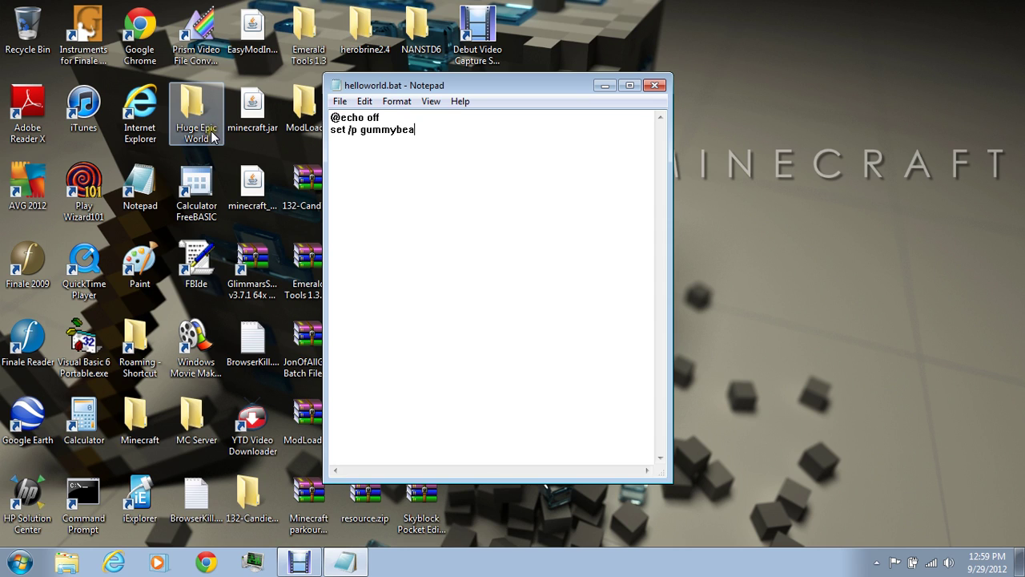
pyautogui.write('r')
pyautogui.write('=')
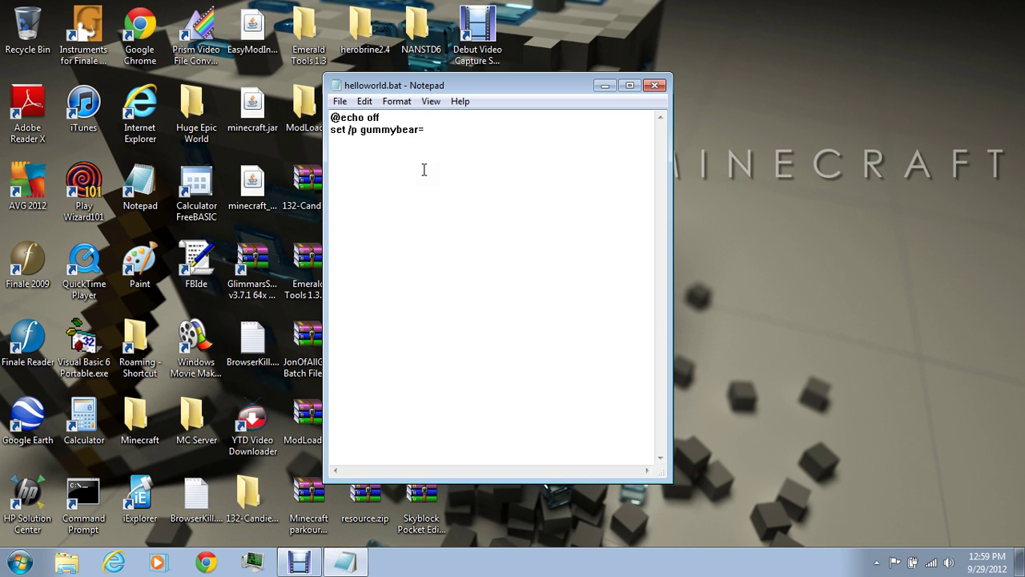
pyautogui.write('What is ')
pyautogui.write('your name?')
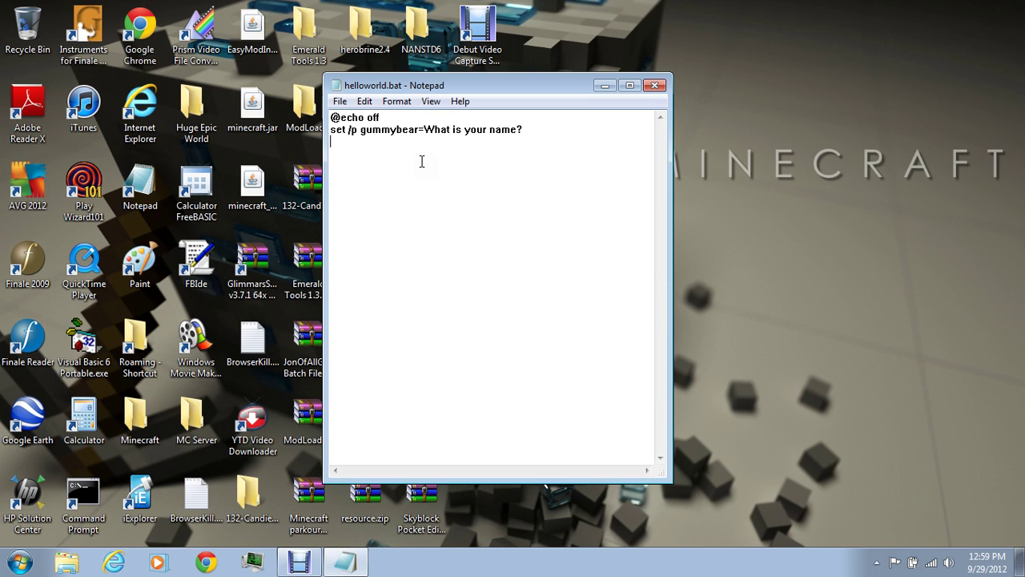
pyautogui.write('echo')
pyautogui.press('BackSpace')
pyautogui.press('BackSpace')
pyautogui.press('BackSpace')
pyautogui.write('pause')
pyautogui.click(392, 85)
# - Save helloworld.bat, close Notepad, run the script and answer its name prompt
pyautogui.click(340, 101)
pyautogui.click(369, 156)
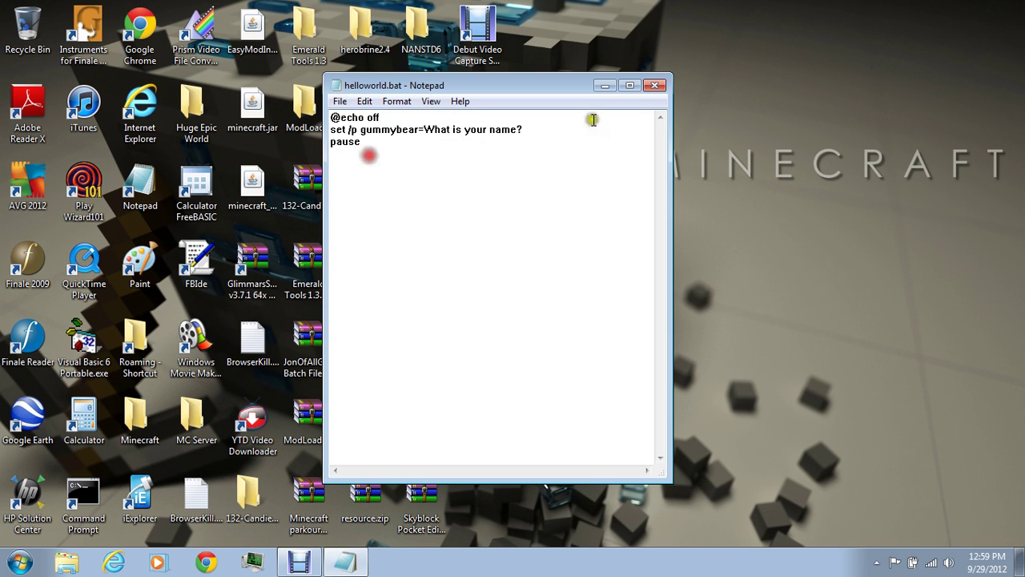
pyautogui.click(655, 84)
pyautogui.doubleClick(477, 103)
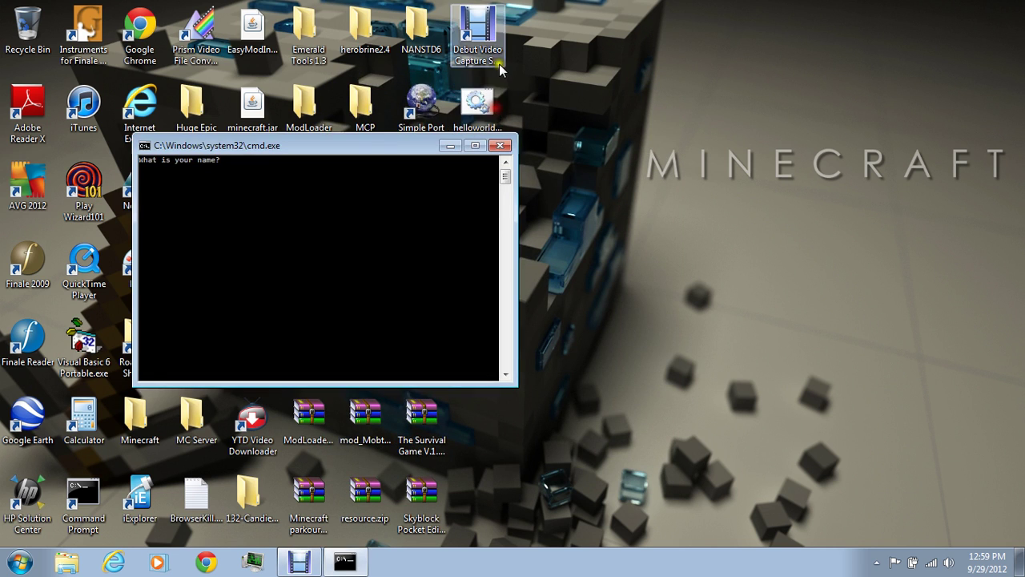
pyautogui.moveTo(257, 147); pyautogui.dragTo(492, 101)
pyautogui.write('bob')
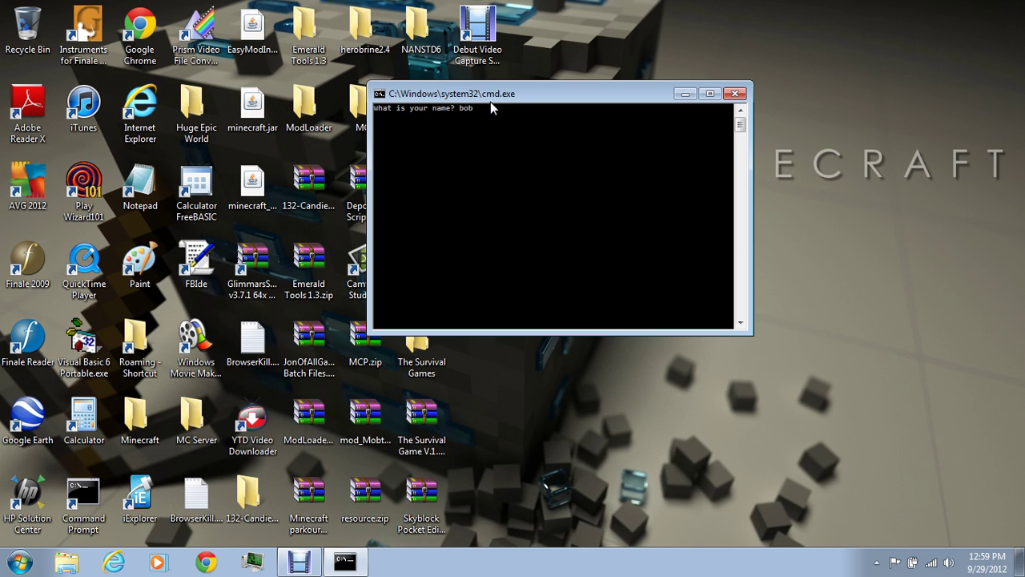
pyautogui.press('Return')
pyautogui.press('Return')
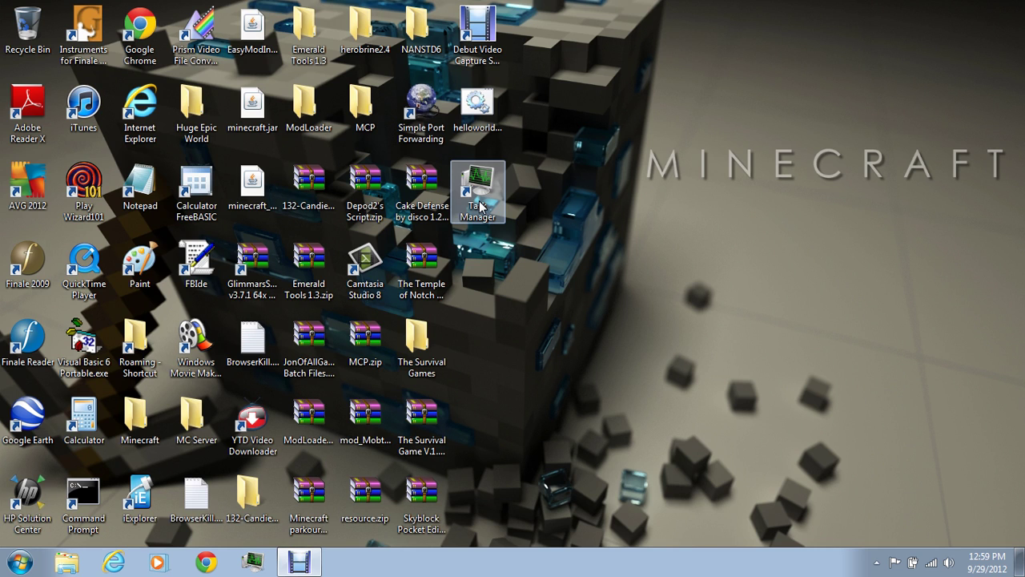
# - Rerun helloworld.bat answering 'bo', then close the console and Task Manager
pyautogui.click(494, 122)
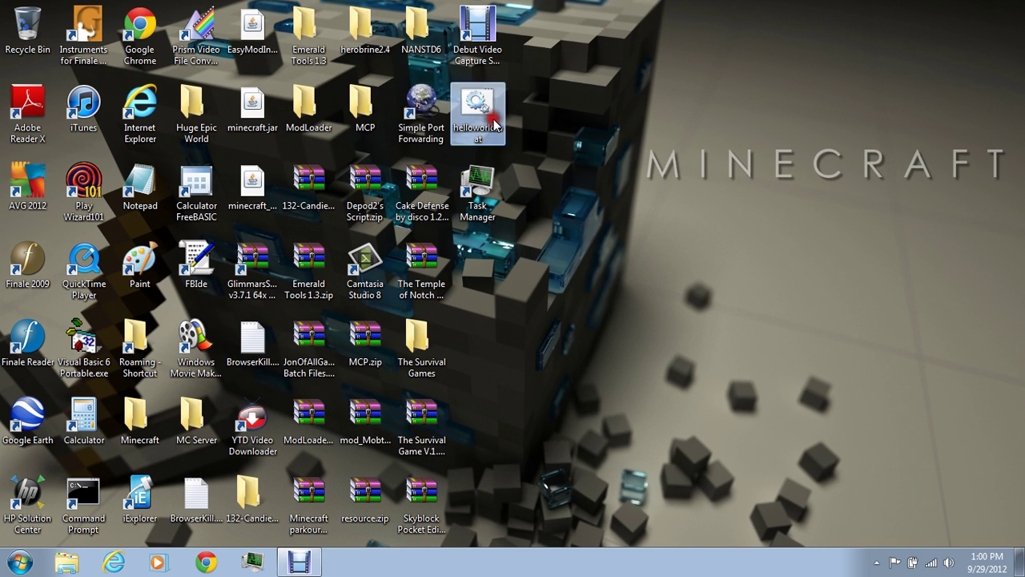
pyautogui.doubleClick(494, 122)
pyautogui.write('bob')
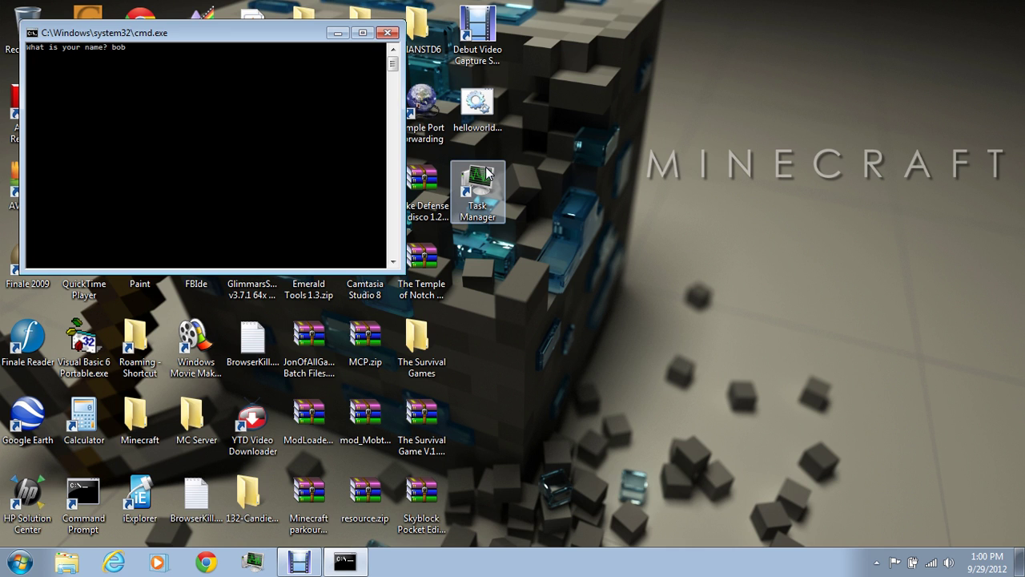
pyautogui.press('Return')
pyautogui.moveTo(129, 33)
pyautogui.mouseDown()
pyautogui.moveTo(279, 104)
pyautogui.moveTo(408, 116)
pyautogui.mouseUp()
pyautogui.click(665, 120)
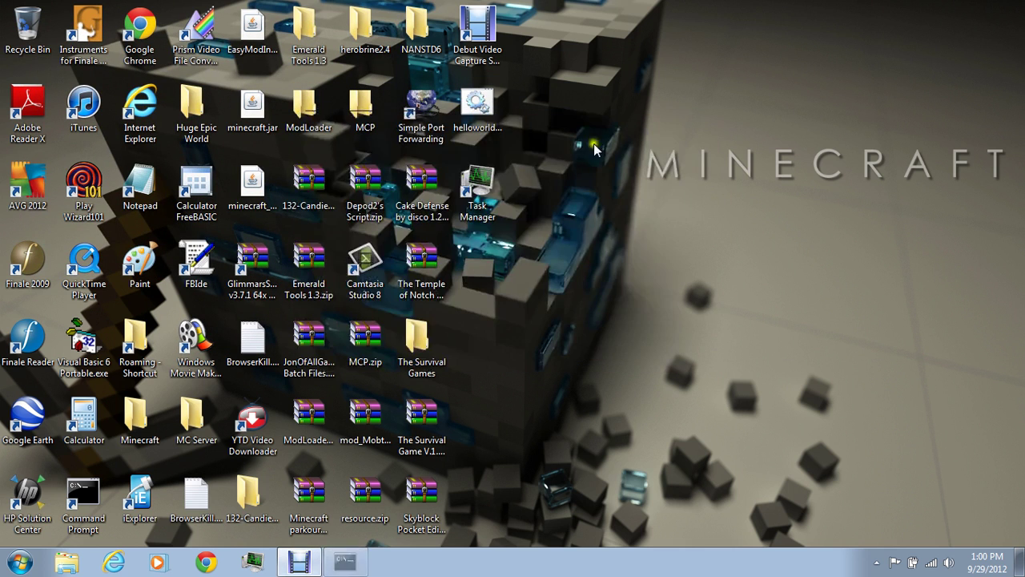
pyautogui.doubleClick(494, 178)
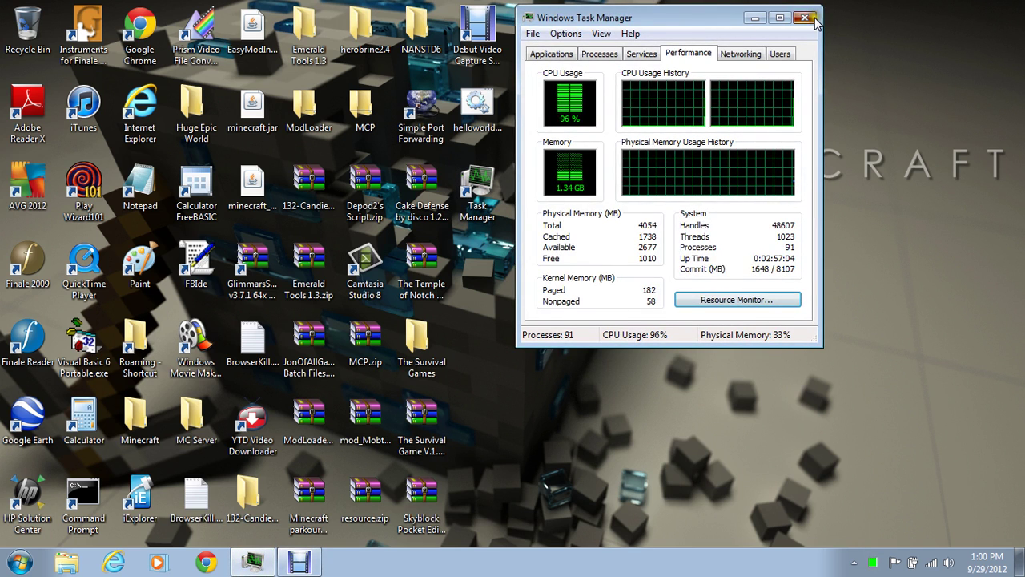
pyautogui.click(804, 18)
# - Reopen helloworld.bat in Notepad and look over its three script lines
pyautogui.rightClick(475, 108)
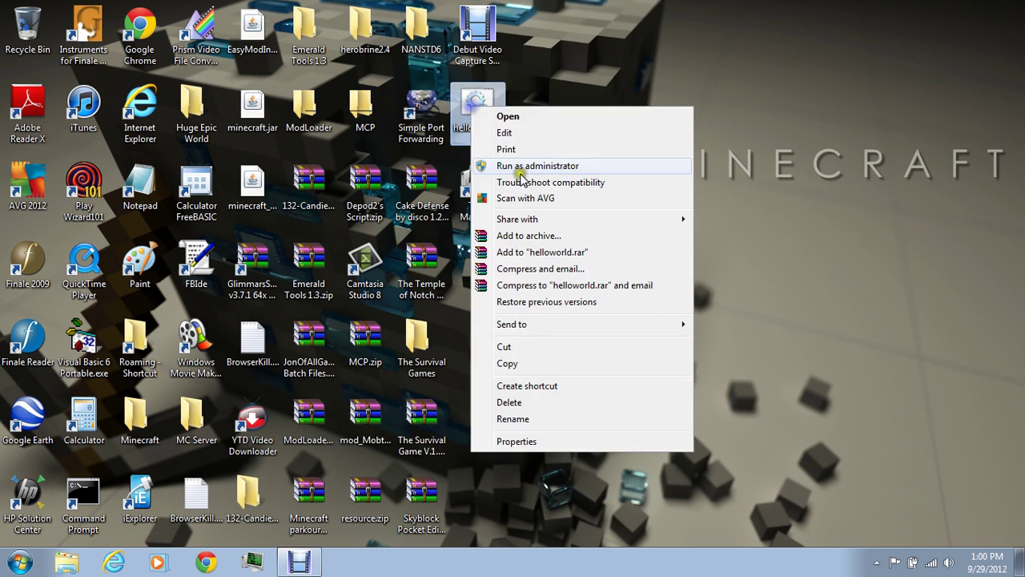
pyautogui.click(510, 133)
pyautogui.moveTo(452, 75); pyautogui.dragTo(145, 63)
pyautogui.moveTo(125, 149); pyautogui.dragTo(4, 78)
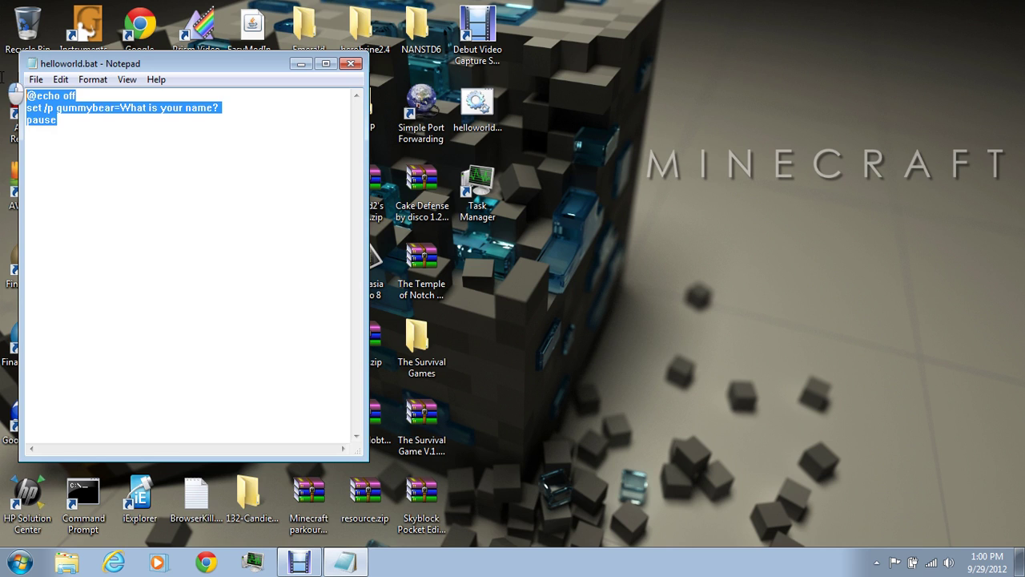
pyautogui.click(167, 143)
pyautogui.click(223, 107)
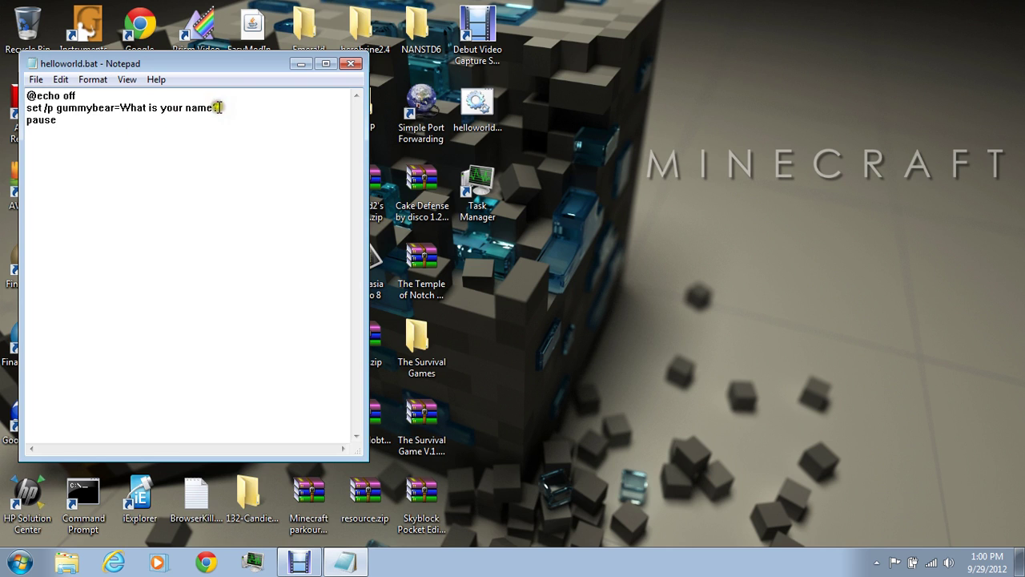
pyautogui.moveTo(147, 144); pyautogui.dragTo(12, 67)
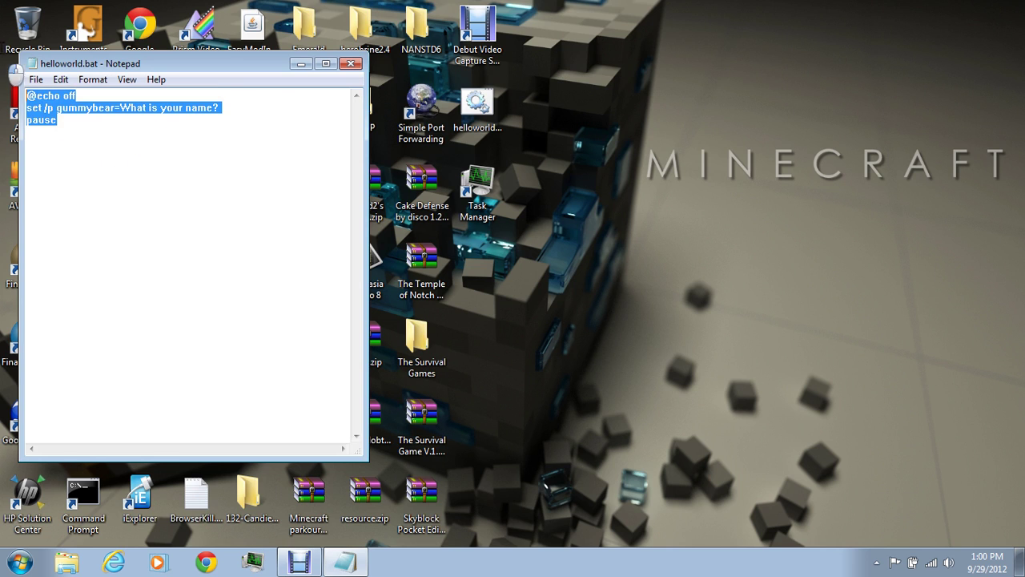
pyautogui.click(94, 130)
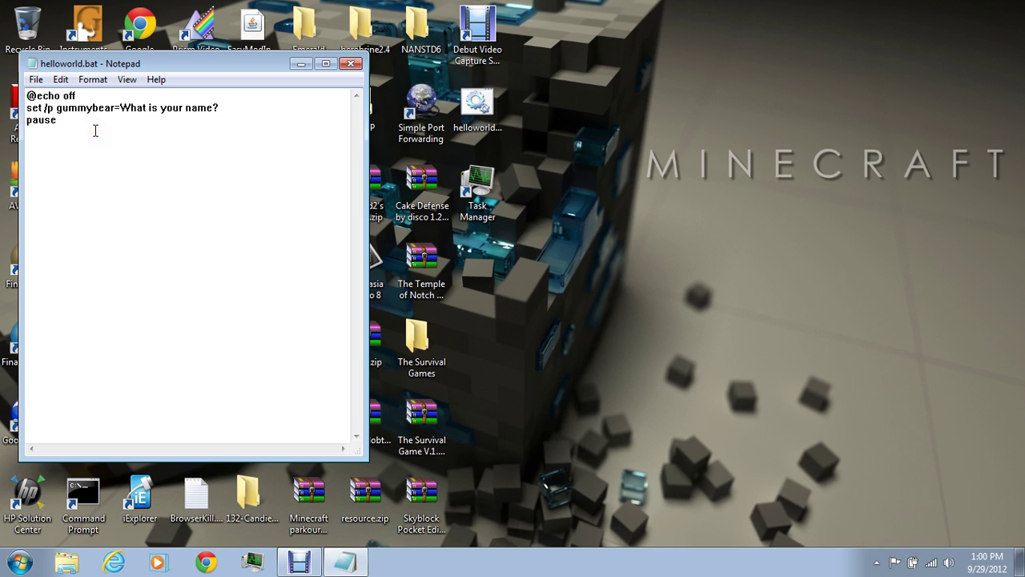
# - Insert an 'echo %gummybear%' line after the name question
pyautogui.click(95, 130)
pyautogui.click(117, 114)
pyautogui.click(114, 105)
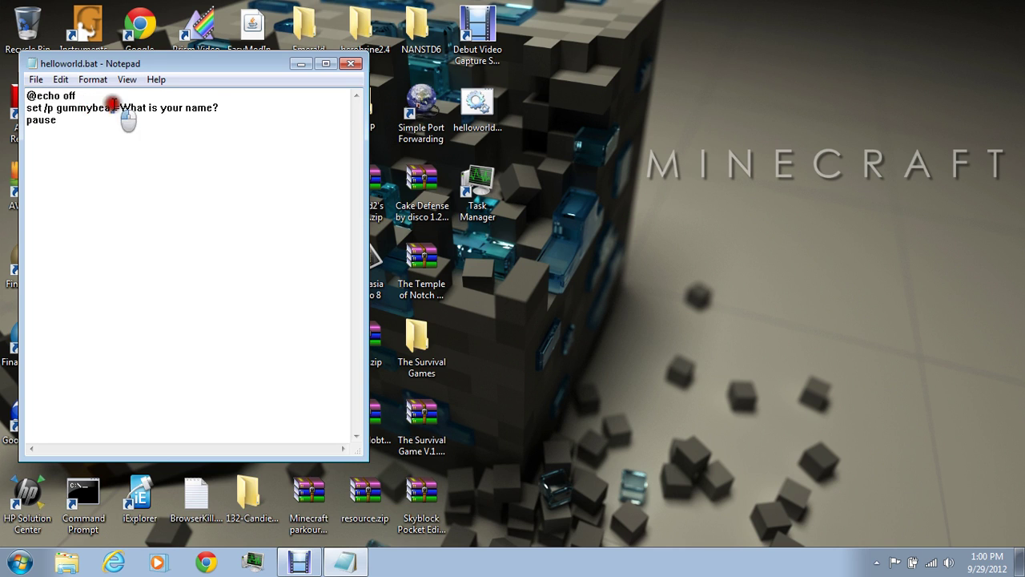
pyautogui.moveTo(114, 105); pyautogui.dragTo(57, 103)
pyautogui.click(218, 107)
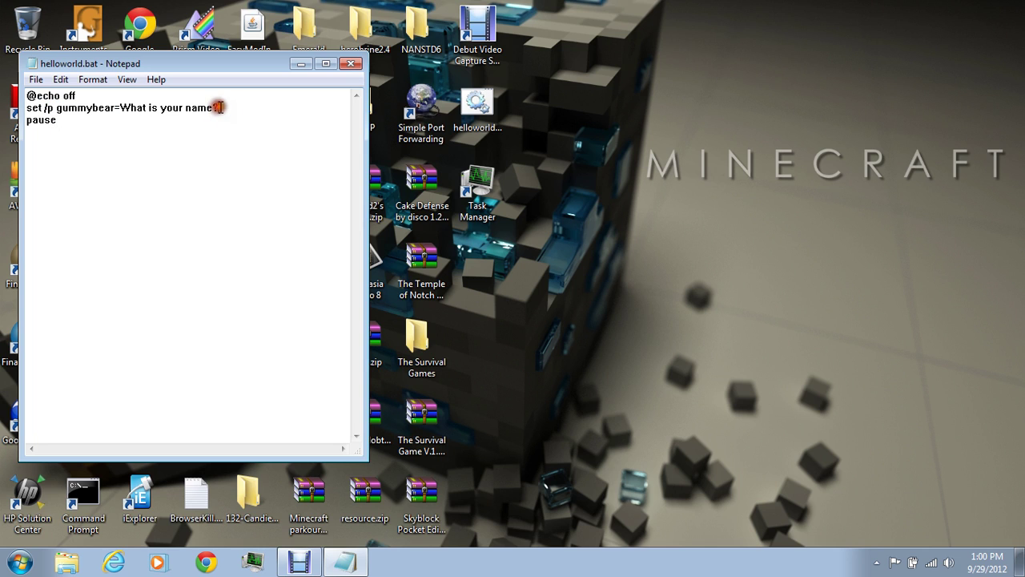
pyautogui.press('Return')
pyautogui.write('ech')
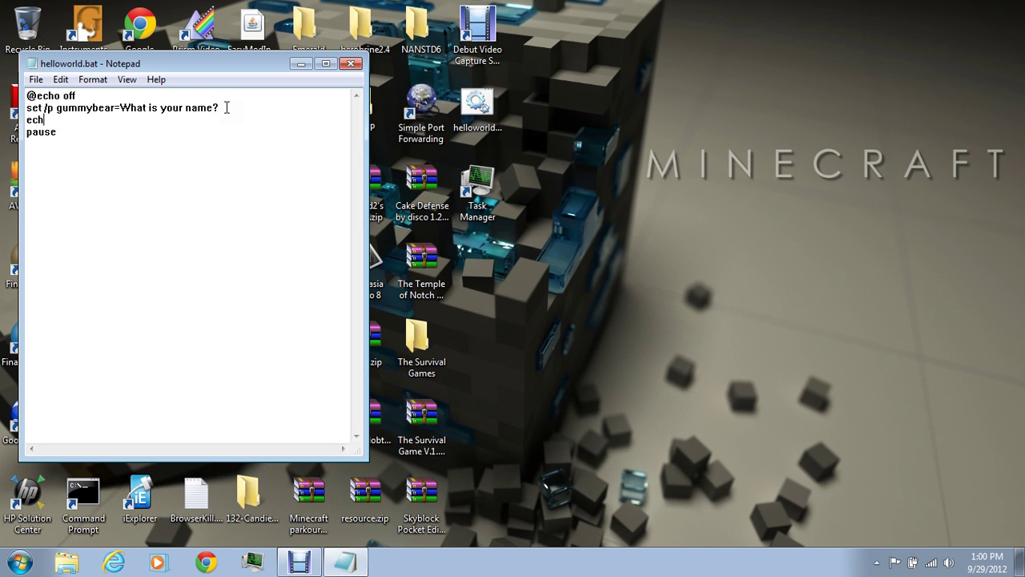
pyautogui.write('o %')
pyautogui.write('gummybear')
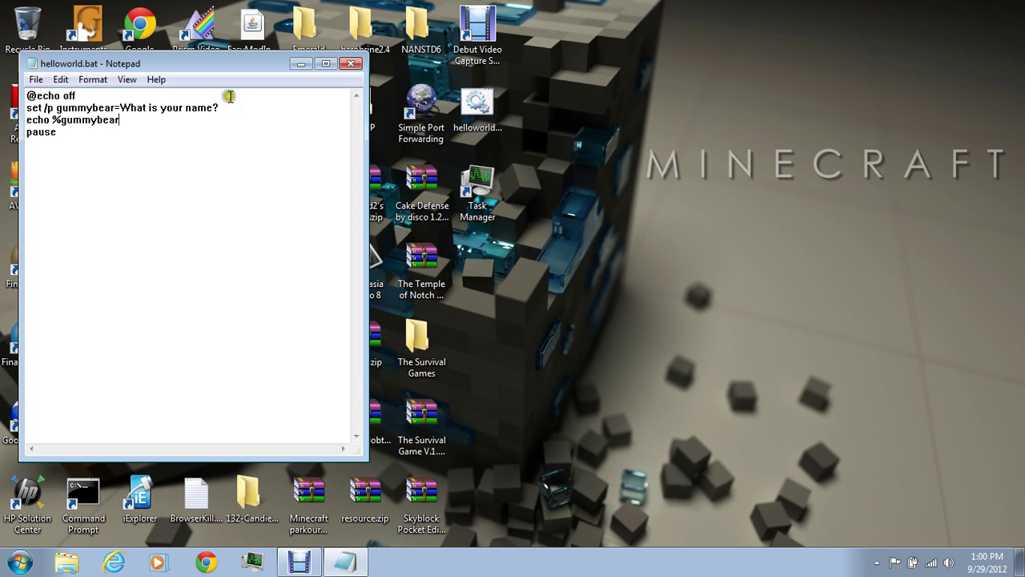
pyautogui.write('%')
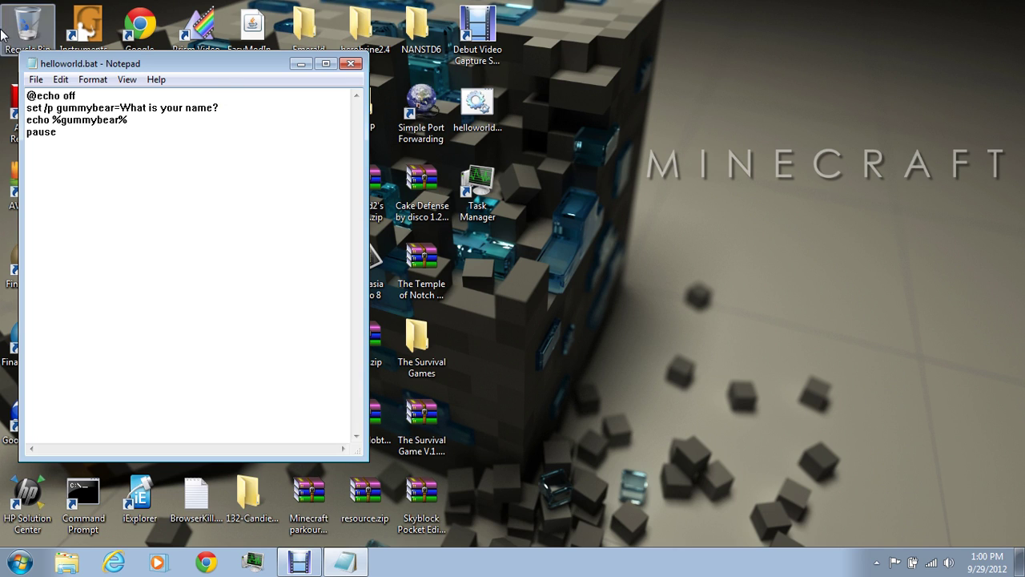
# - Save and run the script, answer 'bob', and see bob echoed before closing
pyautogui.click(36, 80)
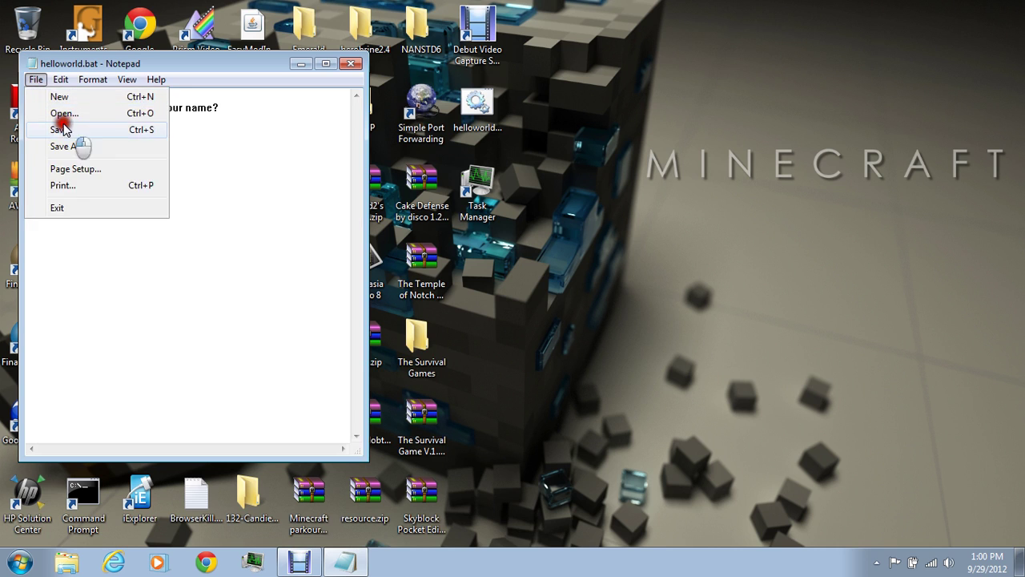
pyautogui.click(64, 130)
pyautogui.doubleClick(477, 108)
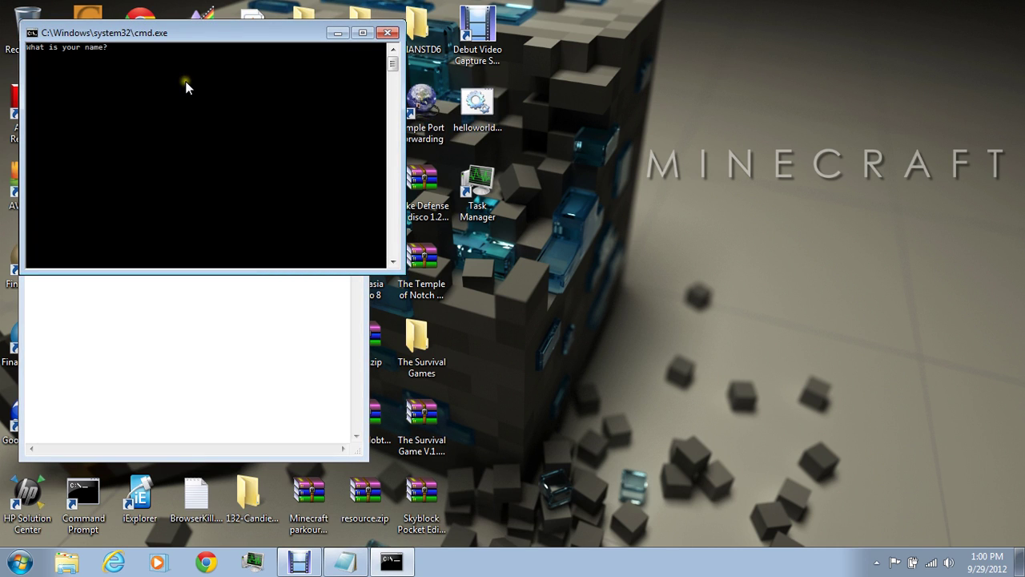
pyautogui.write('bo')
pyautogui.write('bob')
pyautogui.press('Return')
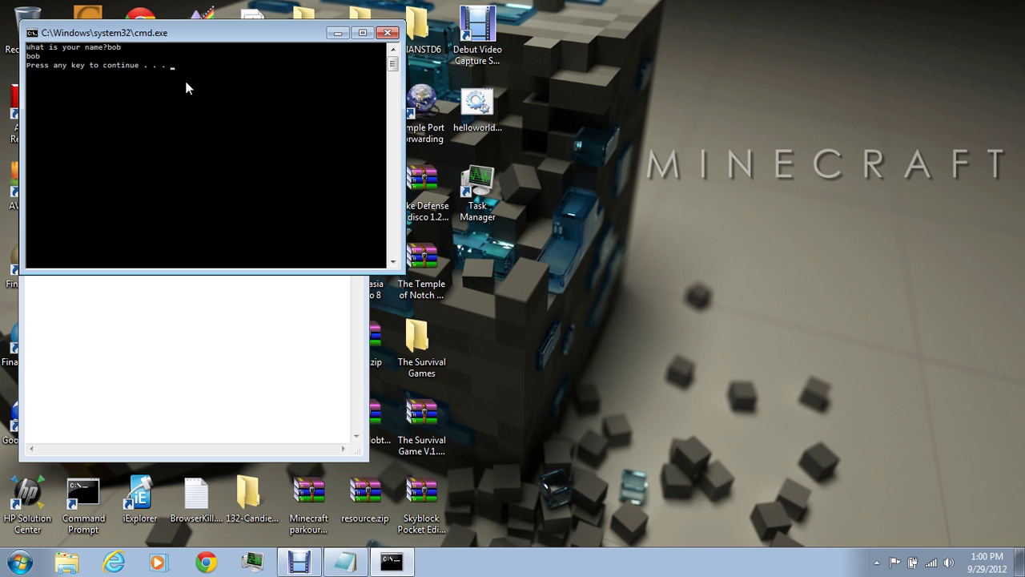
pyautogui.press('Return')
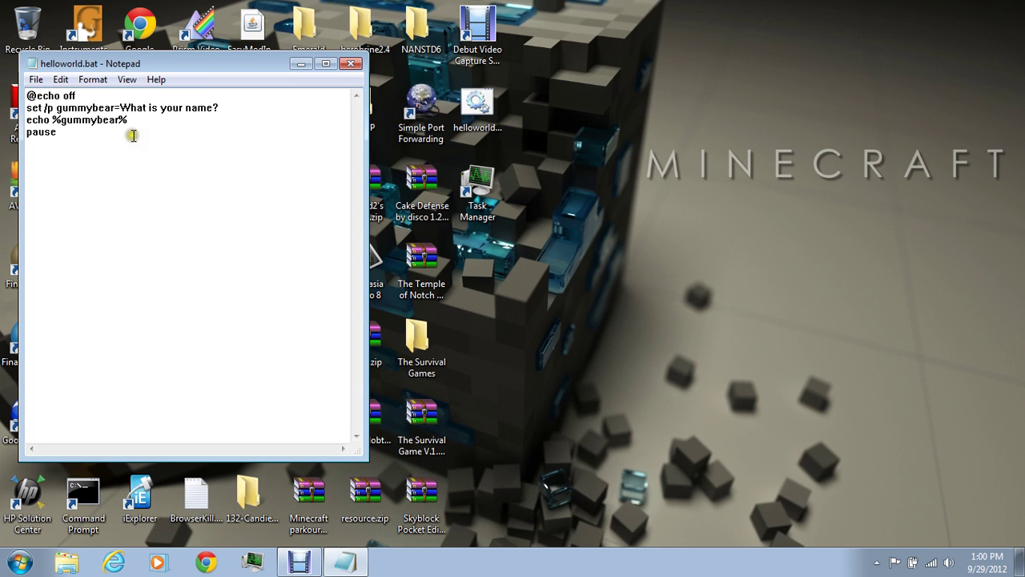
# - Insert a cls line after the set /p prompt and remove a stray 'a'
pyautogui.click(224, 108)
pyautogui.write('a')
pyautogui.press('Return')
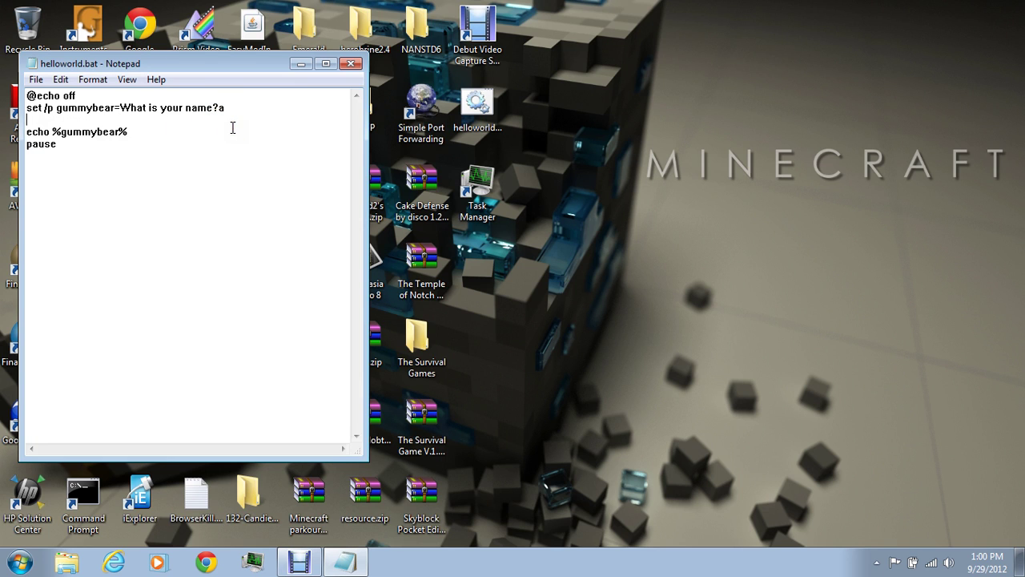
pyautogui.write('cls')
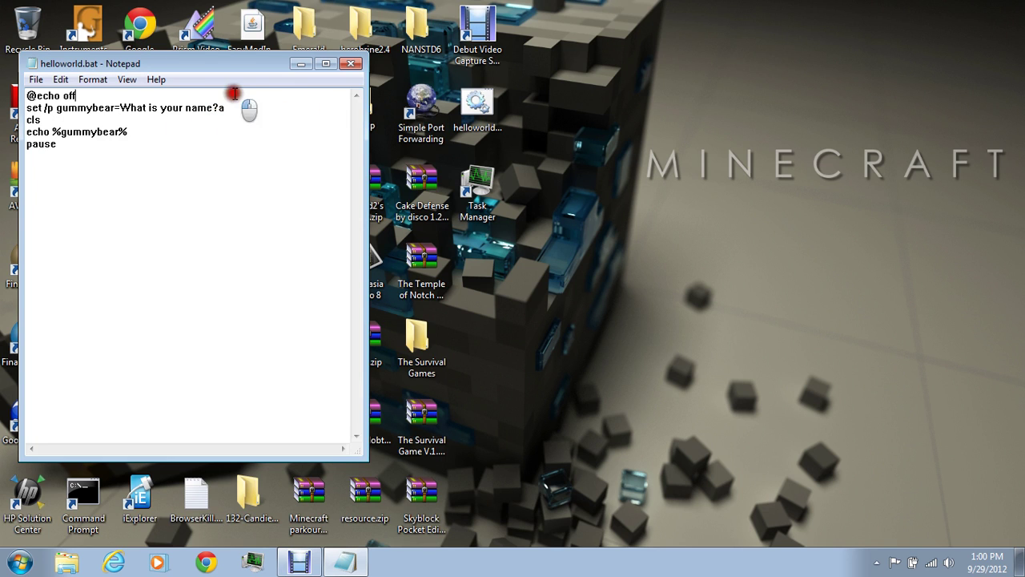
pyautogui.click(236, 105)
pyautogui.press('BackSpace')
# - Save and run the script with 'bob', confirming the screen clears before the echo
pyautogui.click(36, 80)
pyautogui.click(51, 126)
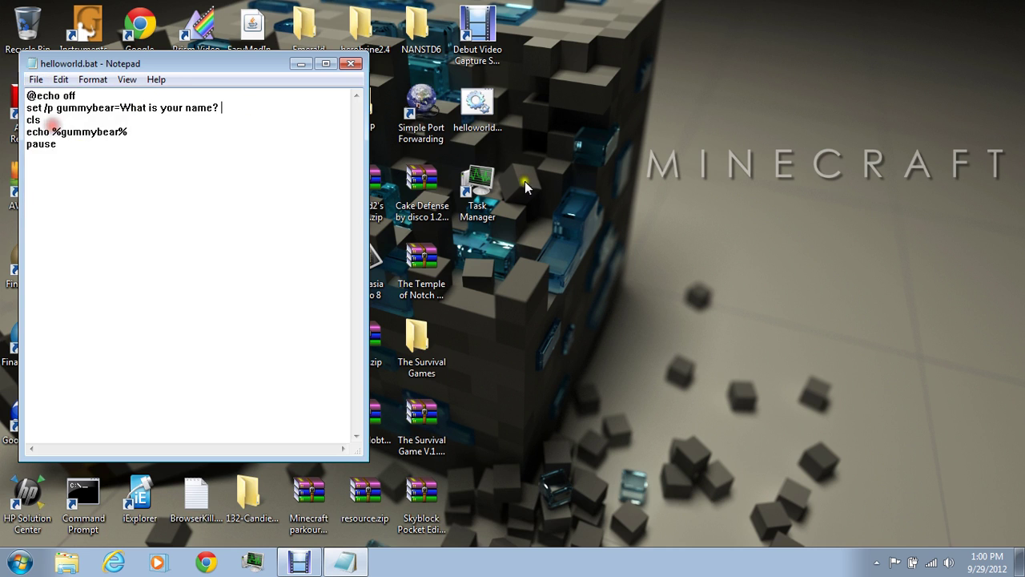
pyautogui.doubleClick(479, 108)
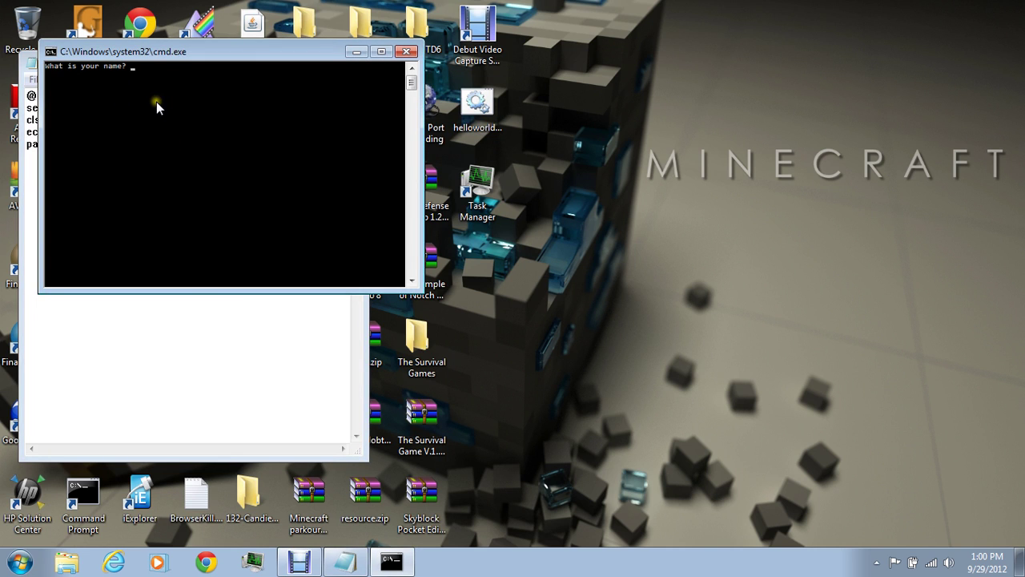
pyautogui.write('b')
pyautogui.write('ob')
pyautogui.press('Return')
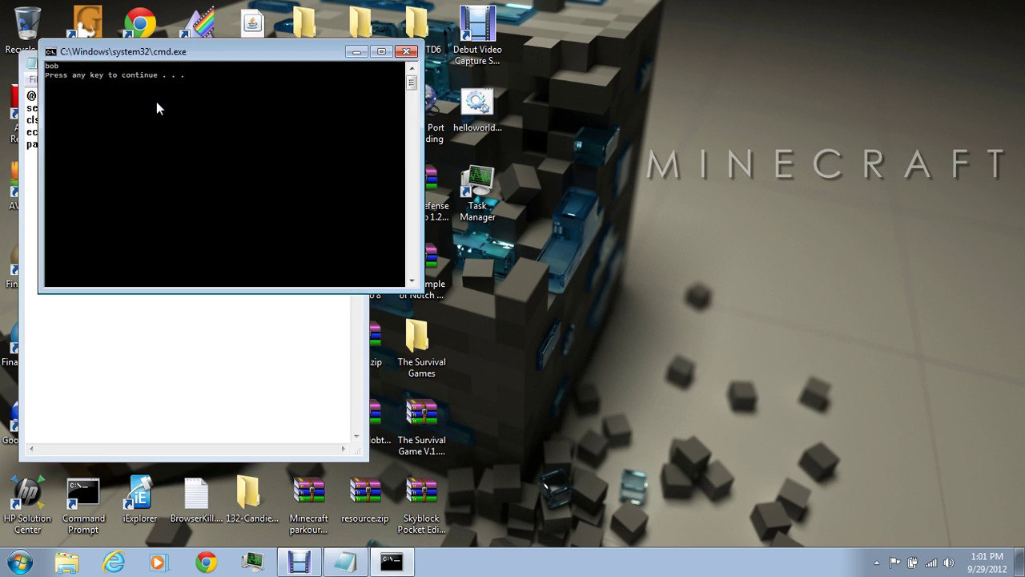
pyautogui.press('Return')
# - Select the cls and echo lines of the script
pyautogui.moveTo(132, 132)
pyautogui.mouseDown()
pyautogui.moveTo(27, 132)
pyautogui.moveTo(20, 92)
pyautogui.mouseUp()
pyautogui.moveTo(157, 131); pyautogui.dragTo(32, 114)
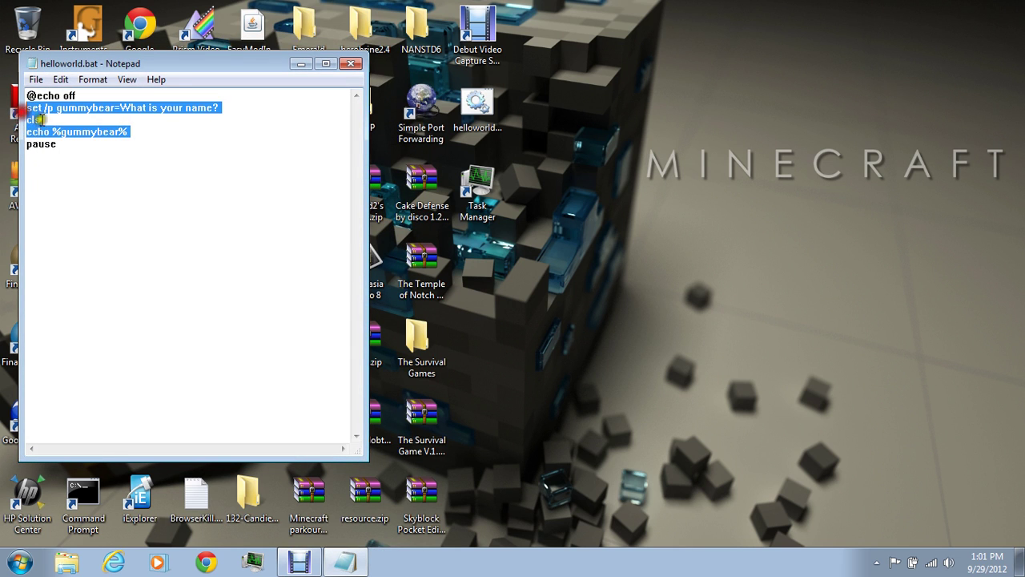
pyautogui.moveTo(146, 132); pyautogui.dragTo(27, 131)
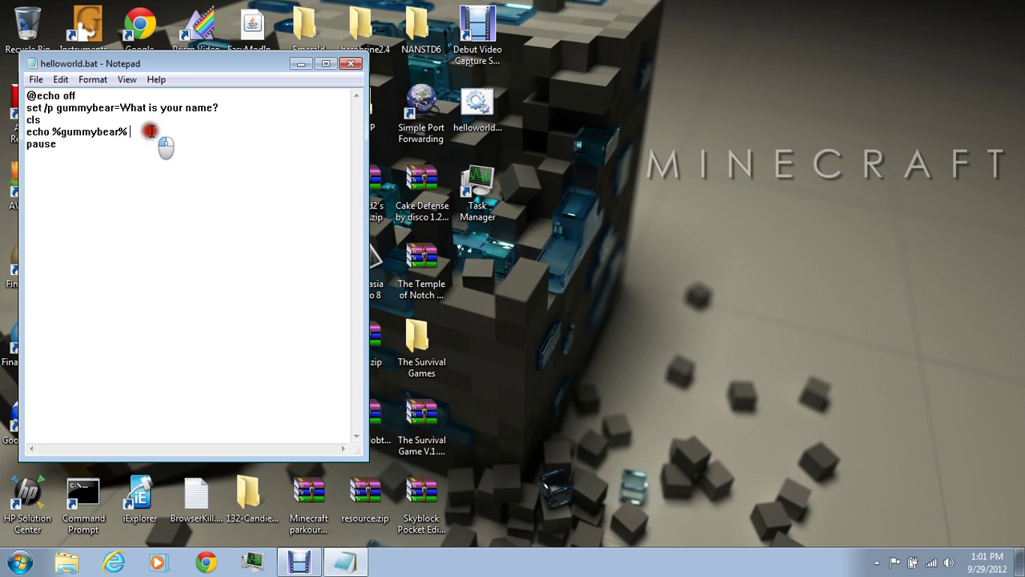
# - Delete the cls and echo lines and erase the old name prompt
pyautogui.moveTo(152, 133); pyautogui.dragTo(27, 120)
pyautogui.press('Delete')
pyautogui.press('BackSpace')
pyautogui.press('BackSpace')
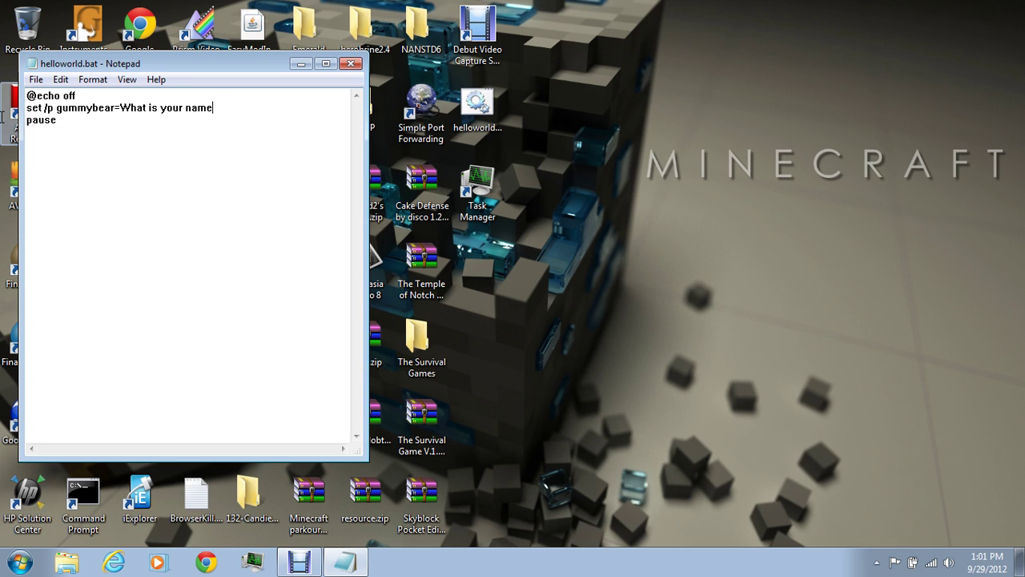
pyautogui.press('BackSpace')
pyautogui.press('BackSpace')
pyautogui.press('BackSpace')
pyautogui.press('BackSpace')
pyautogui.press('BackSpace')
pyautogui.press('BackSpace')
pyautogui.press('BackSpace')
pyautogui.press('BackSpace')
pyautogui.press('BackSpace')
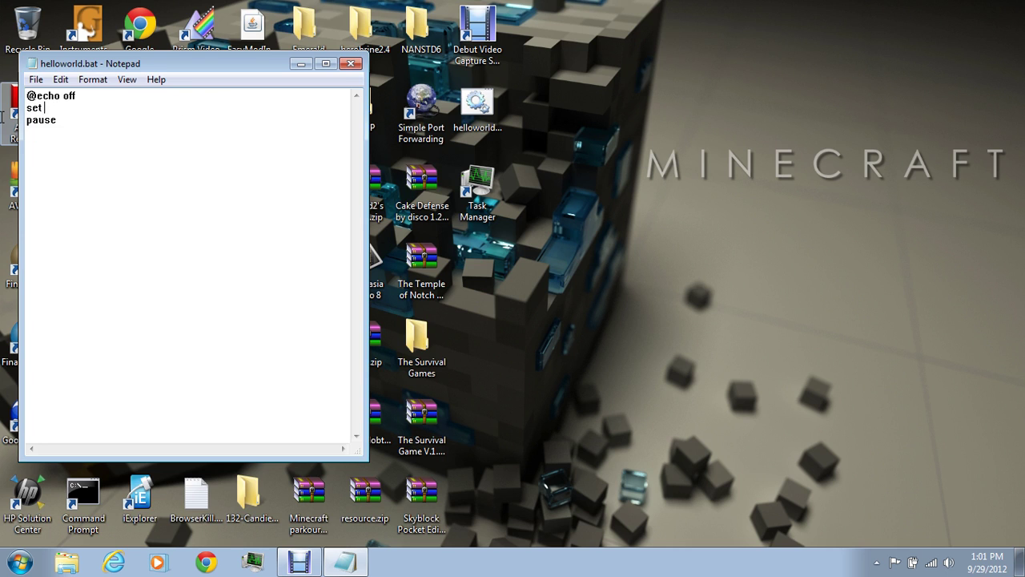
# - Rewrite line 2 as 'set /p gummies=Type in any number'
pyautogui.press('BackSpace')
pyautogui.press('BackSpace')
pyautogui.write('/')
pyautogui.write('a ')
pyautogui.write('number')
pyautogui.press('BackSpace')
pyautogui.write('=')
pyautogui.press('BackSpace')
pyautogui.write('e=')
pyautogui.press('BackSpace')
pyautogui.write('=')
pyautogui.press('BackSpace')
pyautogui.press('BackSpace')
pyautogui.press('BackSpace')
pyautogui.press('BackSpace')
pyautogui.press('BackSpace')
pyautogui.press('BackSpace')
pyautogui.press('BackSpace')
pyautogui.press('BackSpace')
pyautogui.write('pgumm')
pyautogui.write('y')
pyautogui.press('BackSpace')
pyautogui.write('ies=')
pyautogui.write('Te')
pyautogui.press('BackSpace')
pyautogui.press('BackSpace')
pyautogui.press('BackSpace')
pyautogui.write('Type')
pyautogui.write(' in any nu')
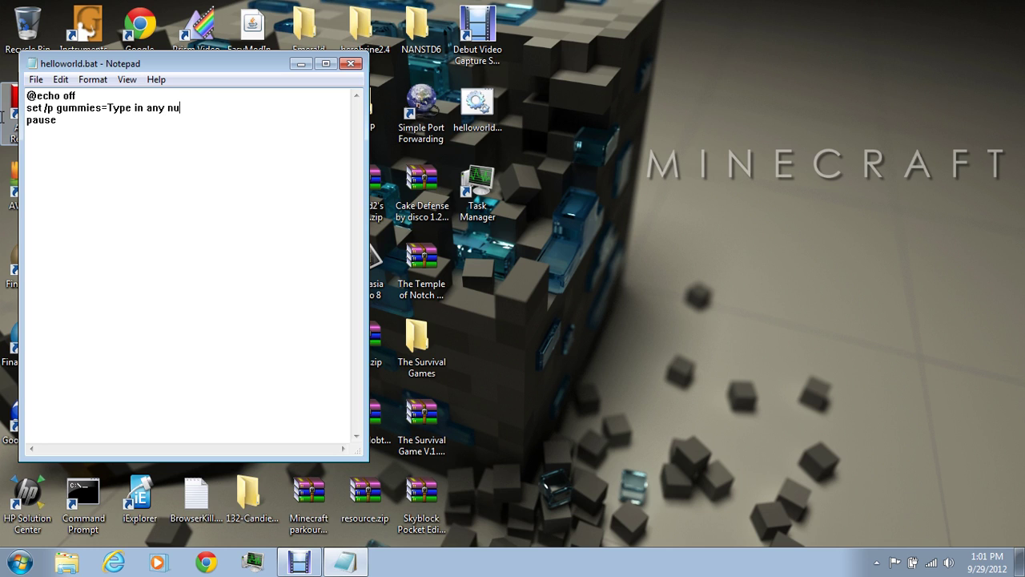
pyautogui.write('mber.')
# - Add the line 'set /a number==%gummies%' below the number prompt
pyautogui.press('Return')
pyautogui.write('set /a')
pyautogui.write(' nu')
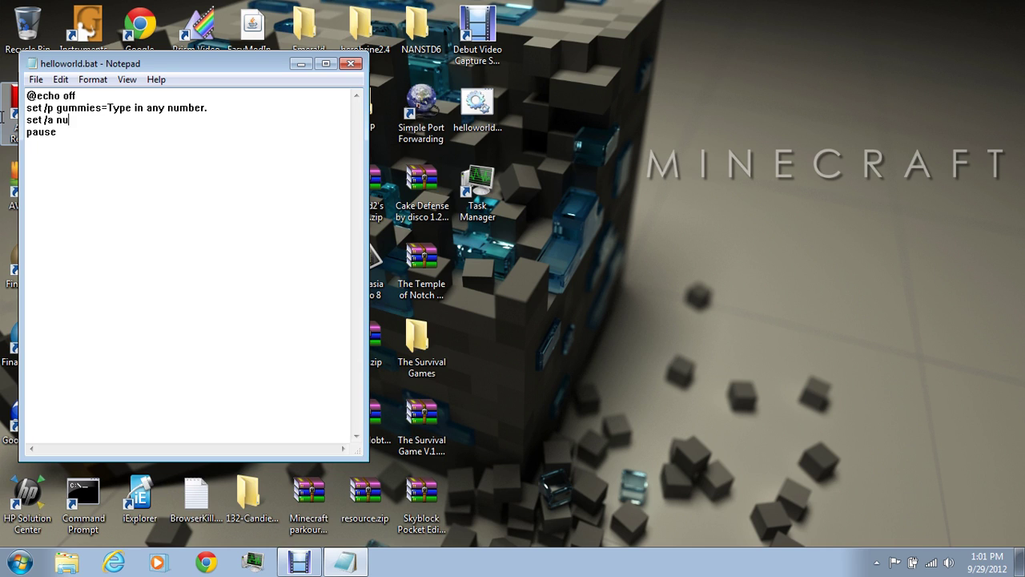
pyautogui.write('mber')
pyautogui.write('==')
pyautogui.write('%')
pyautogui.write('bume')
pyautogui.press('BackSpace')
pyautogui.press('BackSpace')
pyautogui.press('BackSpace')
pyautogui.press('BackSpace')
pyautogui.write('gummies')
pyautogui.write('%')
pyautogui.press('Return')
pyautogui.write('echo')
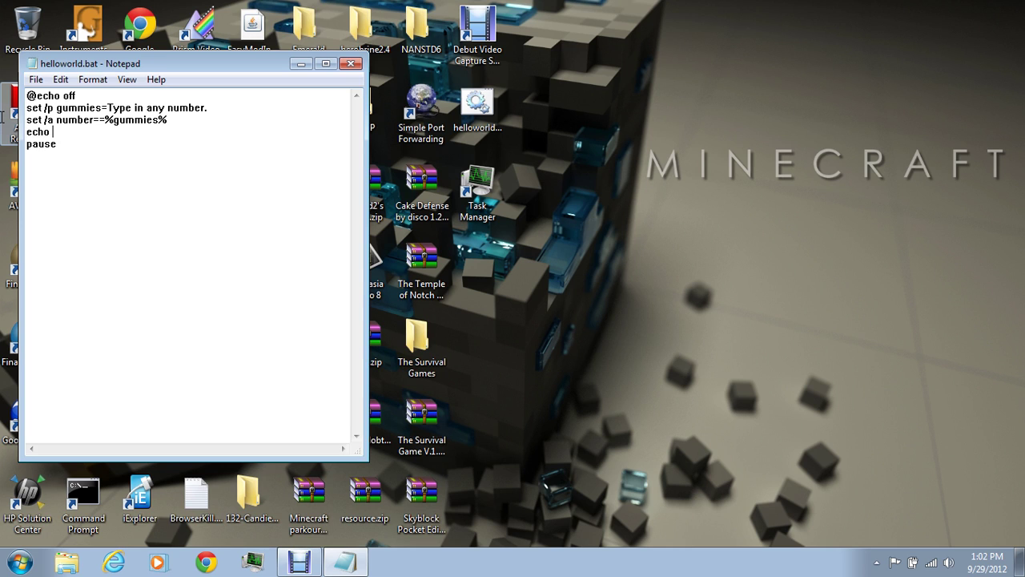
pyautogui.write(' number')
pyautogui.press('BackSpace')
pyautogui.press('BackSpace')
pyautogui.press('BackSpace')
pyautogui.press('BackSpace')
pyautogui.press('BackSpace')
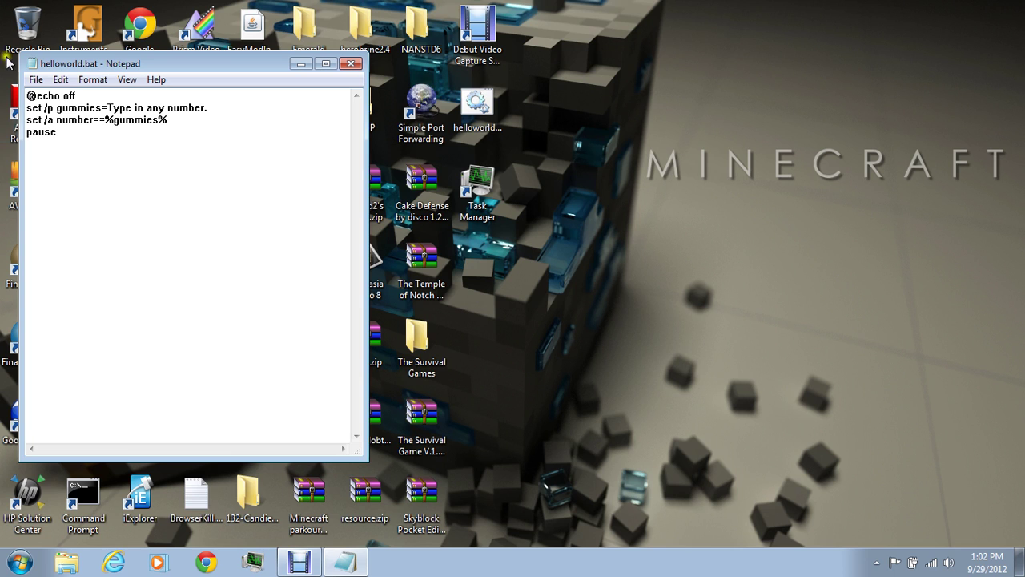
# - Save and run the script with 7, revealing the Missing operand error
pyautogui.click(48, 80)
pyautogui.click(55, 130)
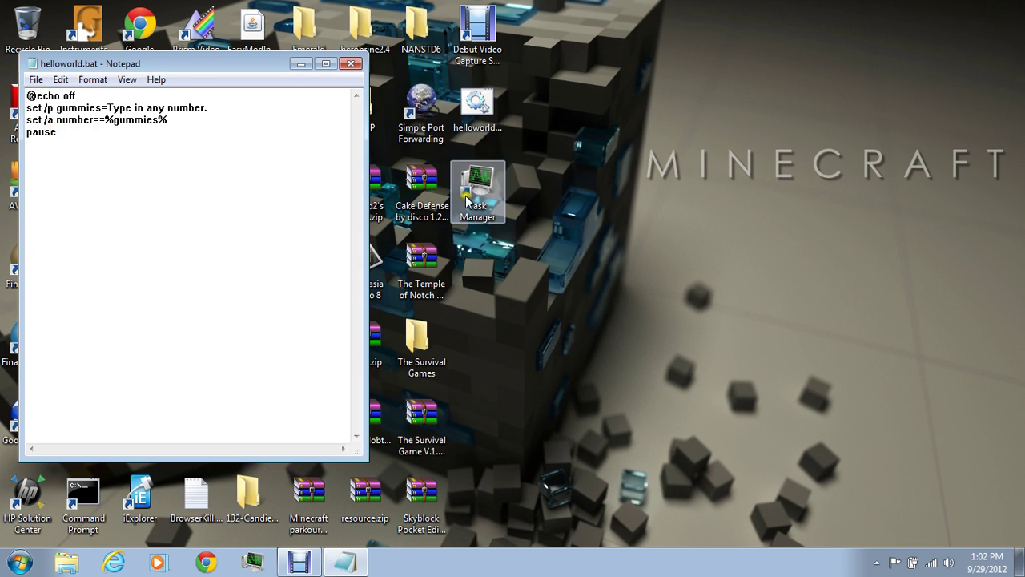
pyautogui.click(474, 136)
pyautogui.doubleClick(474, 132)
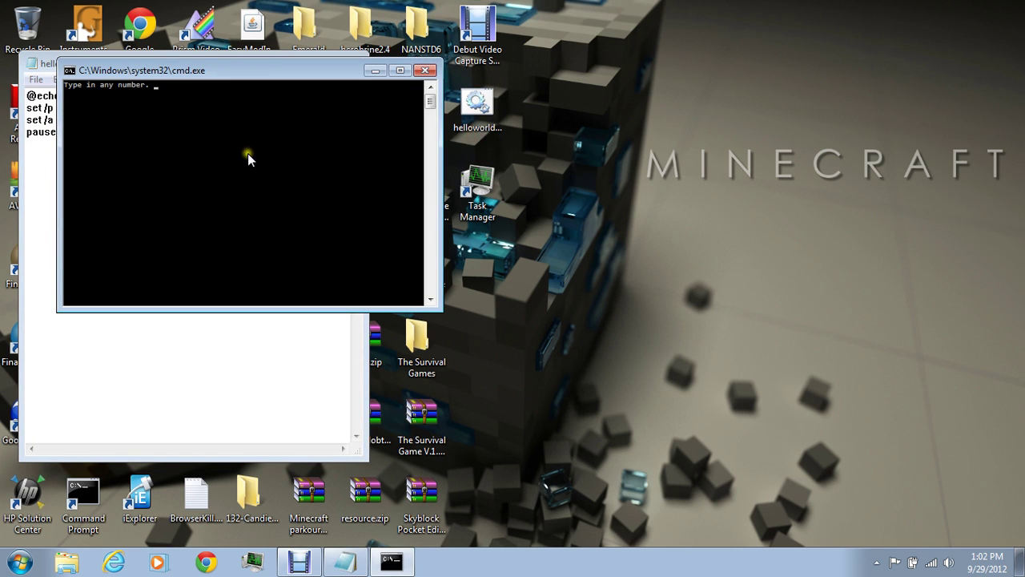
pyautogui.write('7')
pyautogui.press('Return')
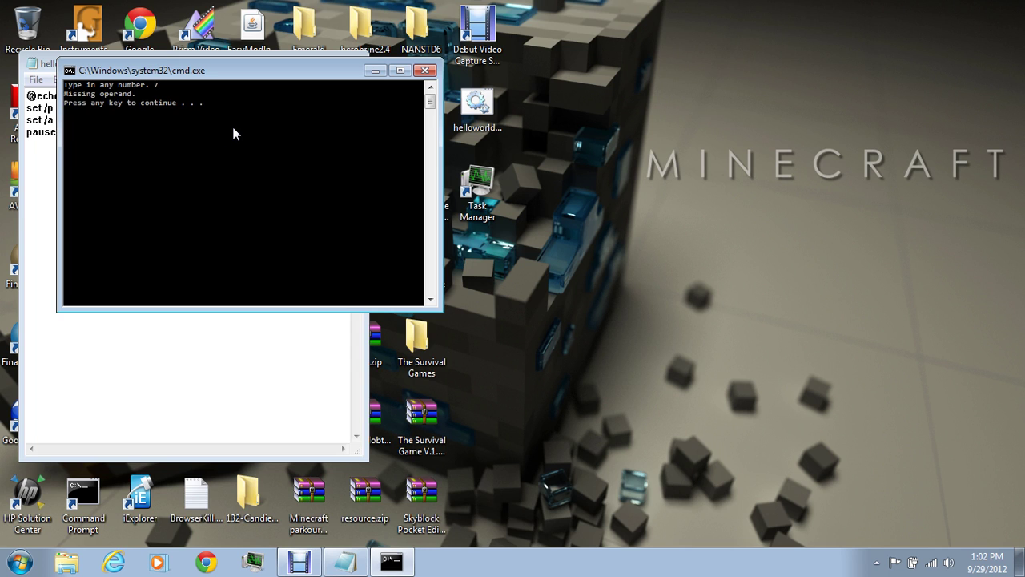
pyautogui.press('Return')
# - Correct the set /a line to 'number=%gummies%', then save and retest
pyautogui.moveTo(201, 131); pyautogui.dragTo(98, 120)
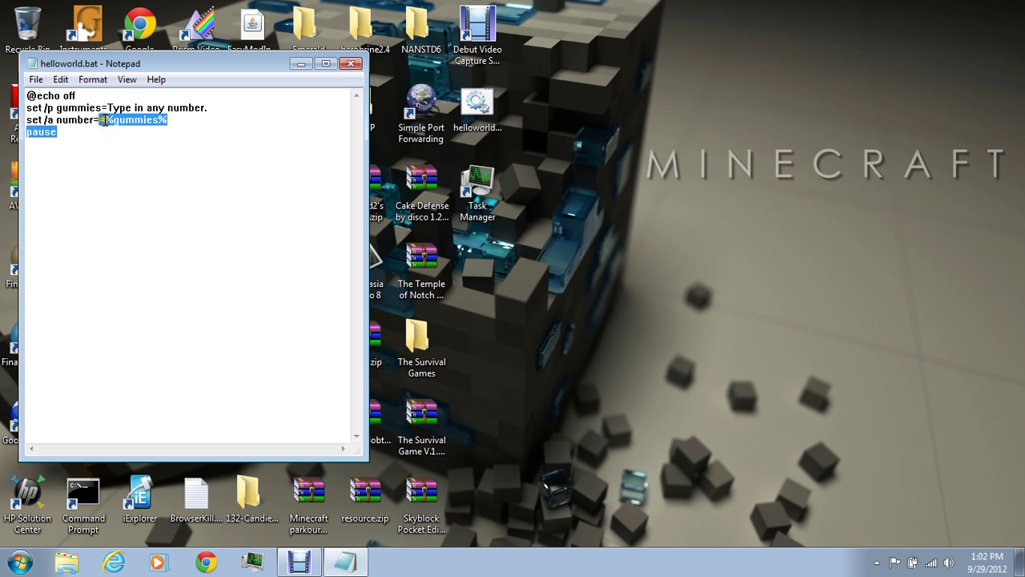
pyautogui.press('Delete')
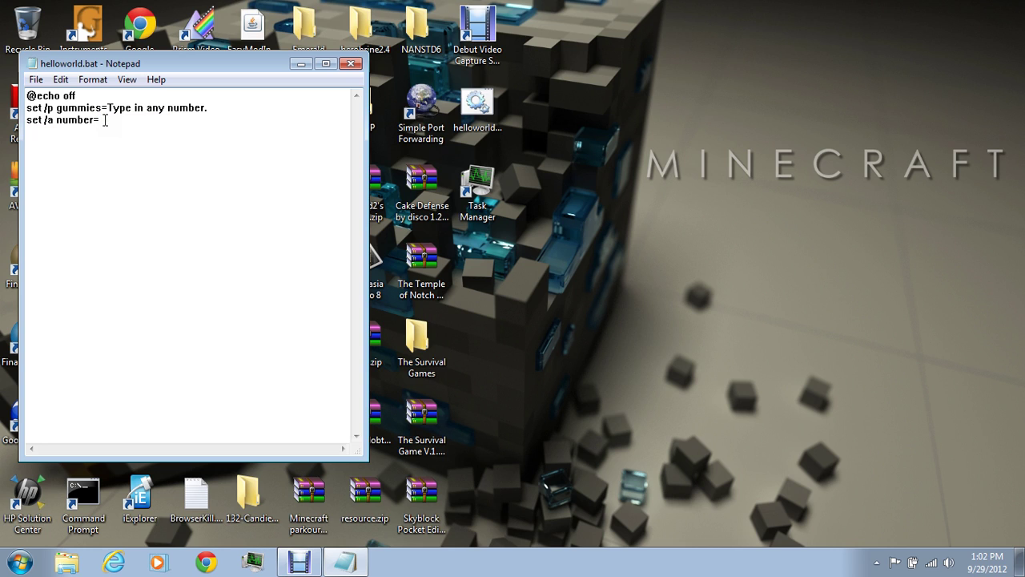
pyautogui.write('%gummies')
pyautogui.write('%')
pyautogui.click(36, 79)
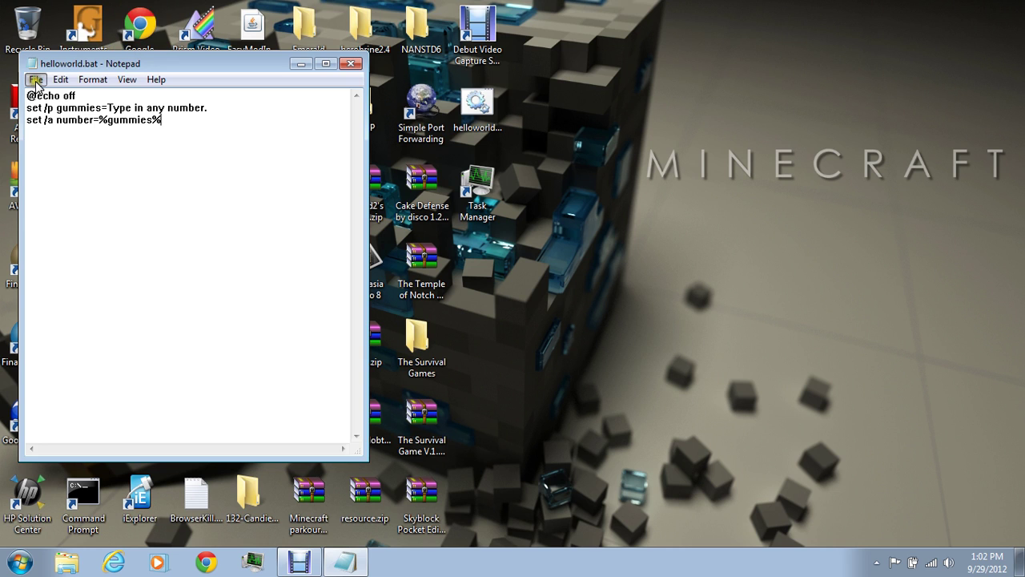
pyautogui.click(72, 130)
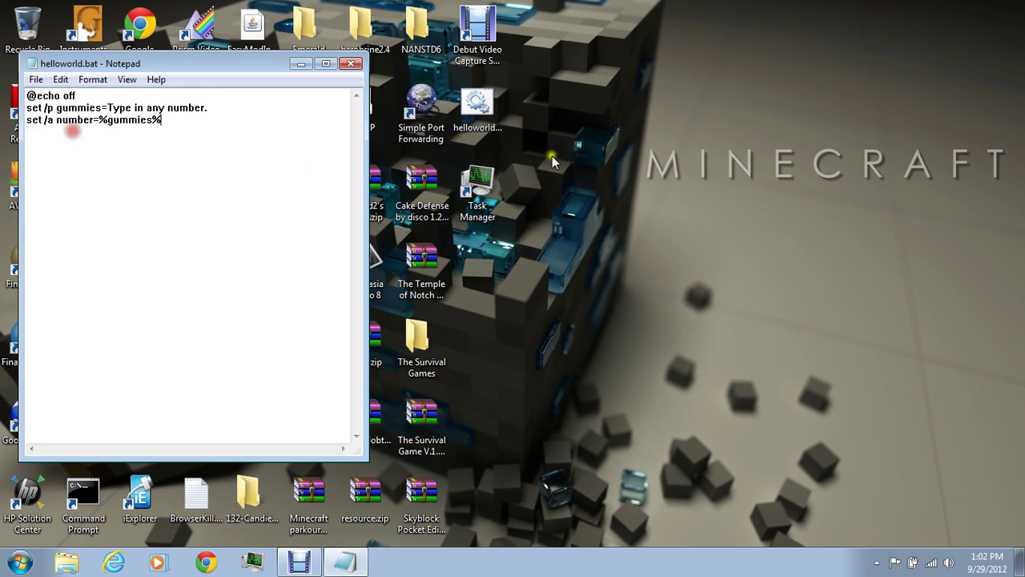
pyautogui.doubleClick(477, 104)
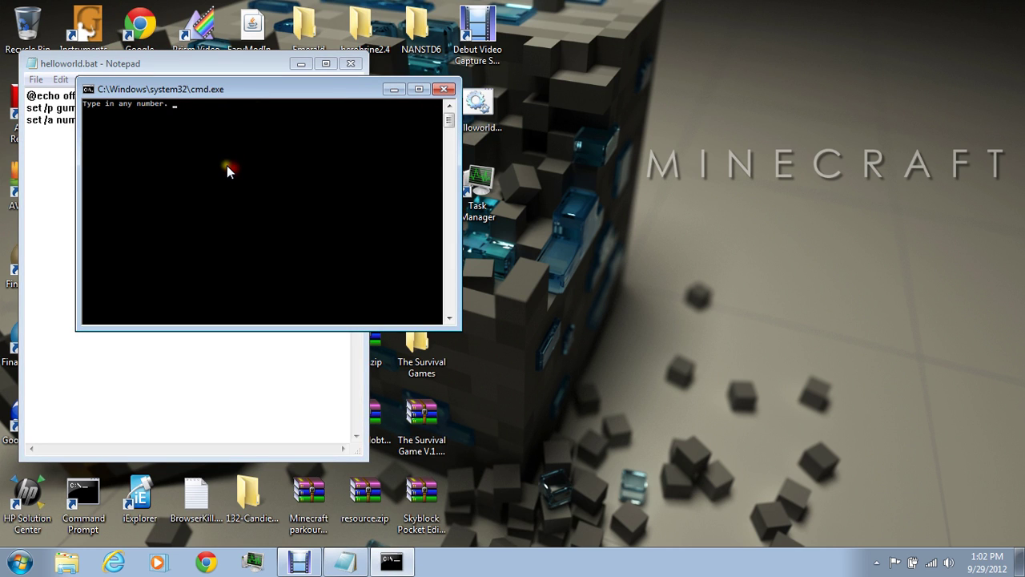
pyautogui.write('7')
pyautogui.press('Return')
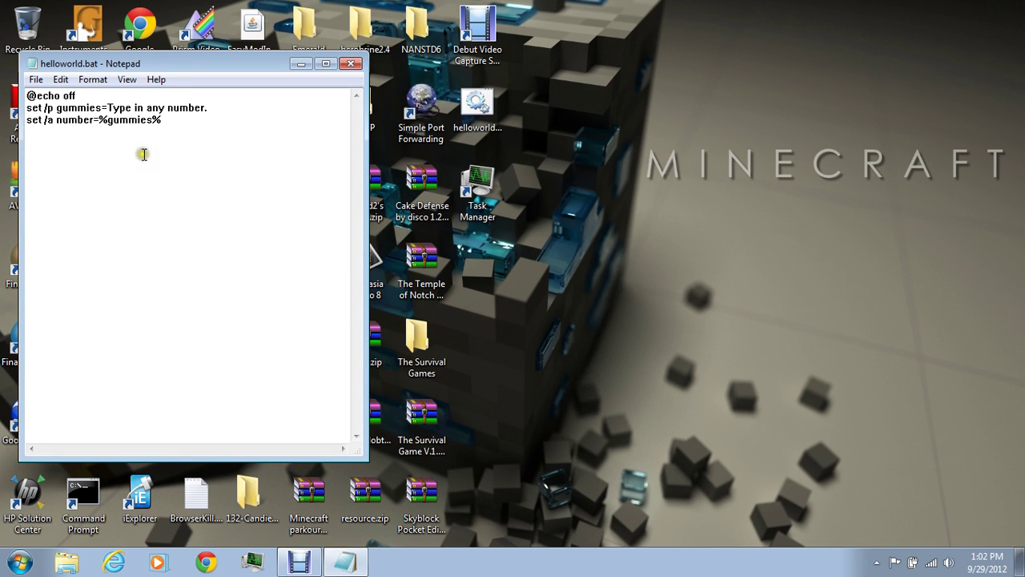
# - Re-add the pause line, save, and test the script by entering 8
pyautogui.write('pause')
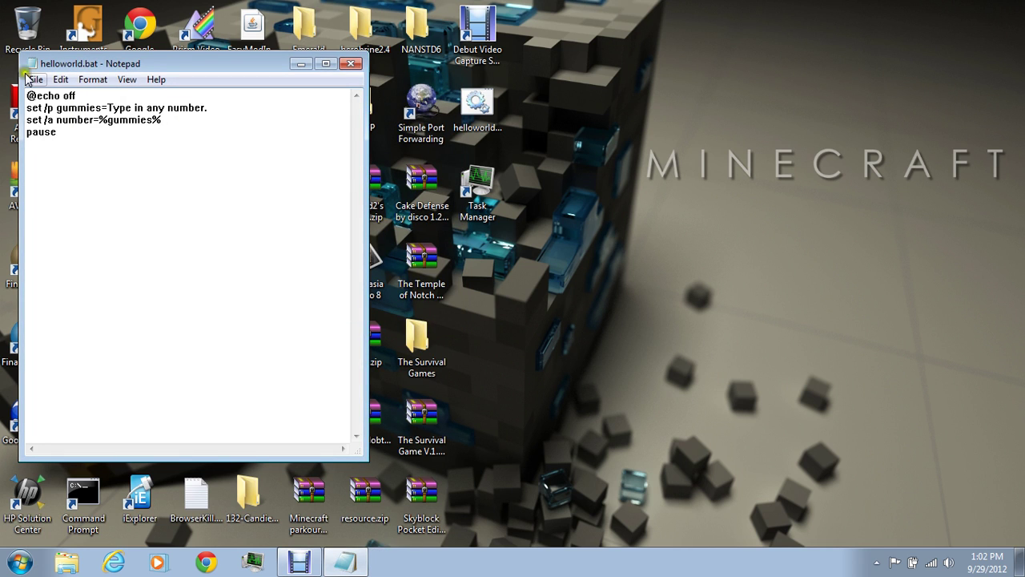
pyautogui.click(36, 79)
pyautogui.click(59, 129)
pyautogui.doubleClick(478, 104)
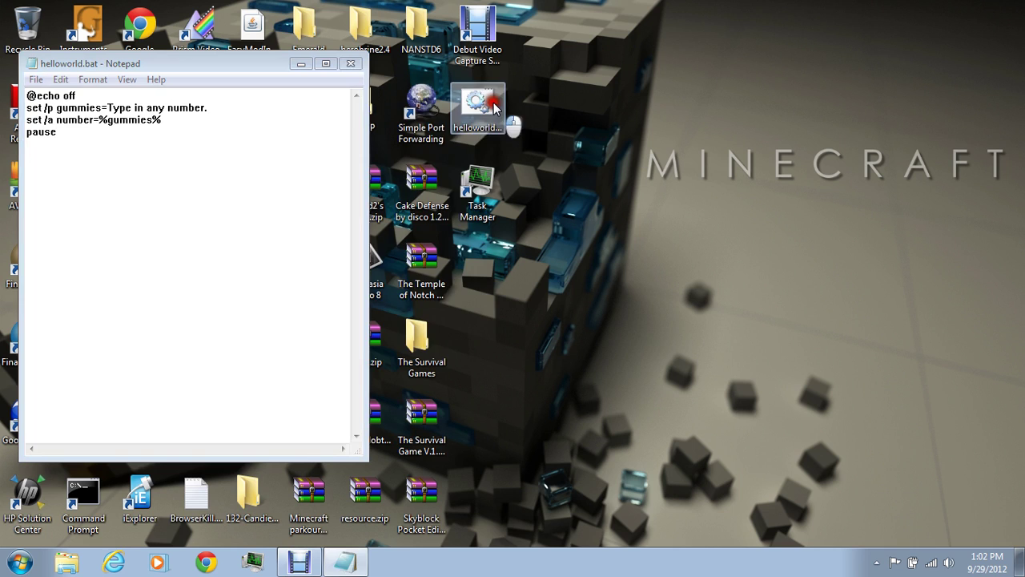
pyautogui.write('8')
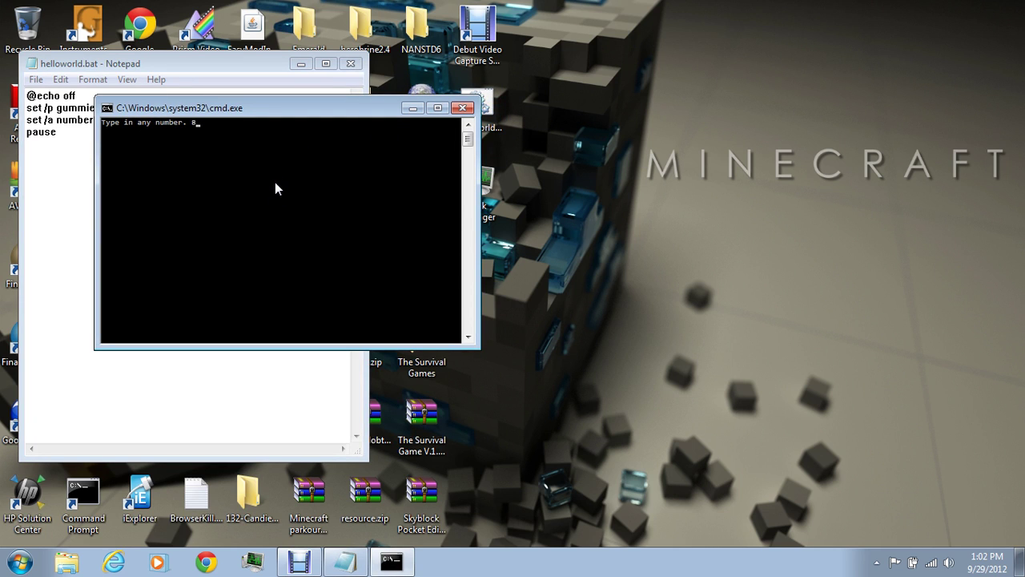
pyautogui.press('Return')
pyautogui.press('Return')
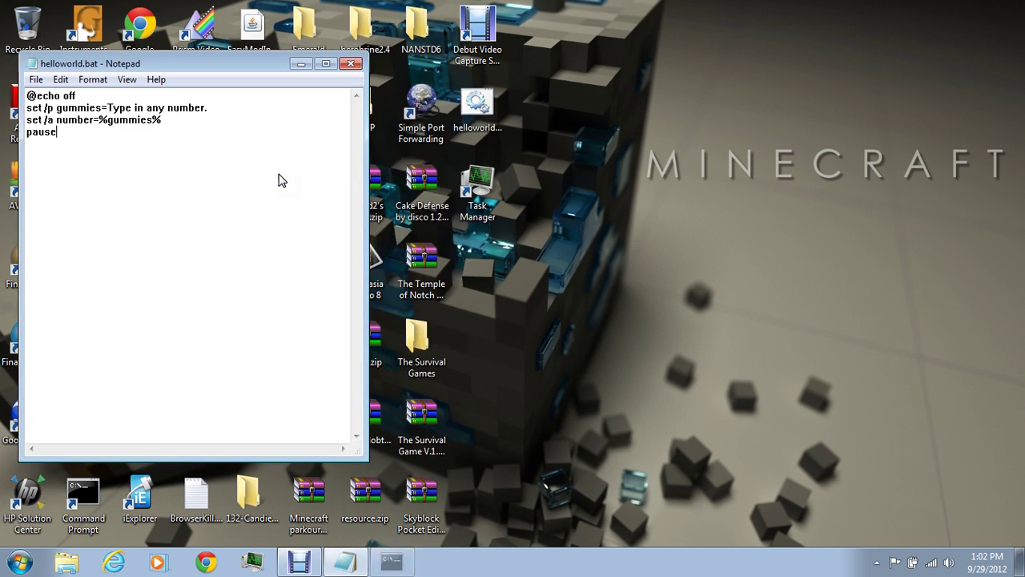
pyautogui.press('Return')
# - Add an 'echo %number%' line, save, and run the script to see 7 printed
pyautogui.write('e')
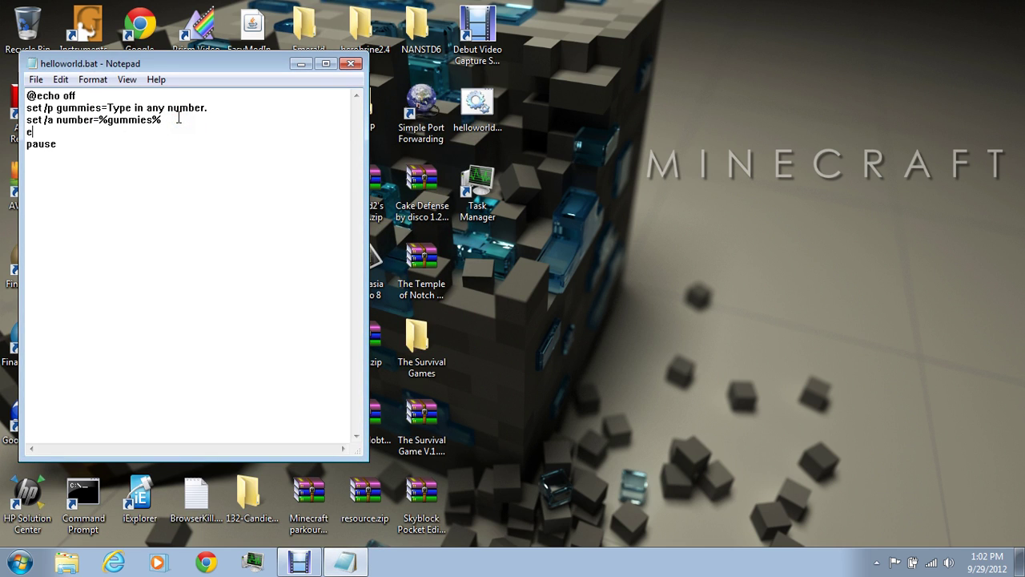
pyautogui.write('cho ')
pyautogui.write('%nu')
pyautogui.write('m')
pyautogui.press('BackSpace')
pyautogui.write('number')
pyautogui.write('%')
pyautogui.click(35, 79)
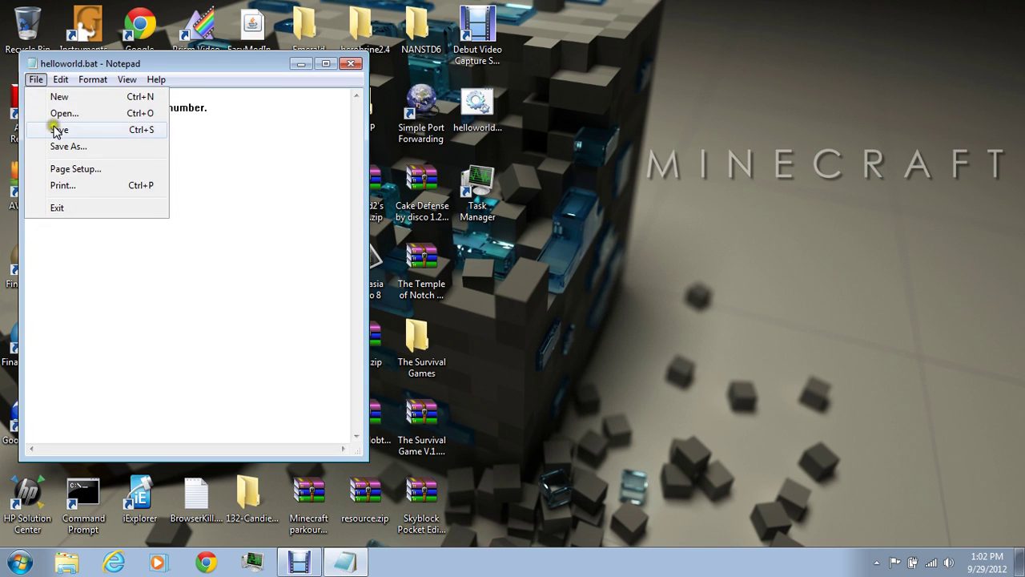
pyautogui.click(50, 130)
pyautogui.doubleClick(477, 127)
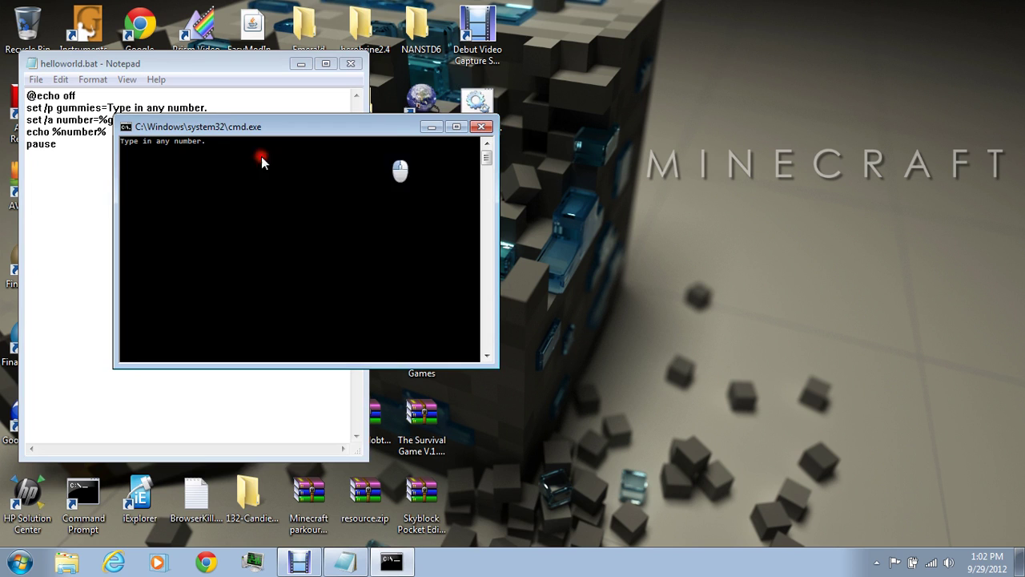
pyautogui.write('7')
pyautogui.press('Return')
pyautogui.press('Return')
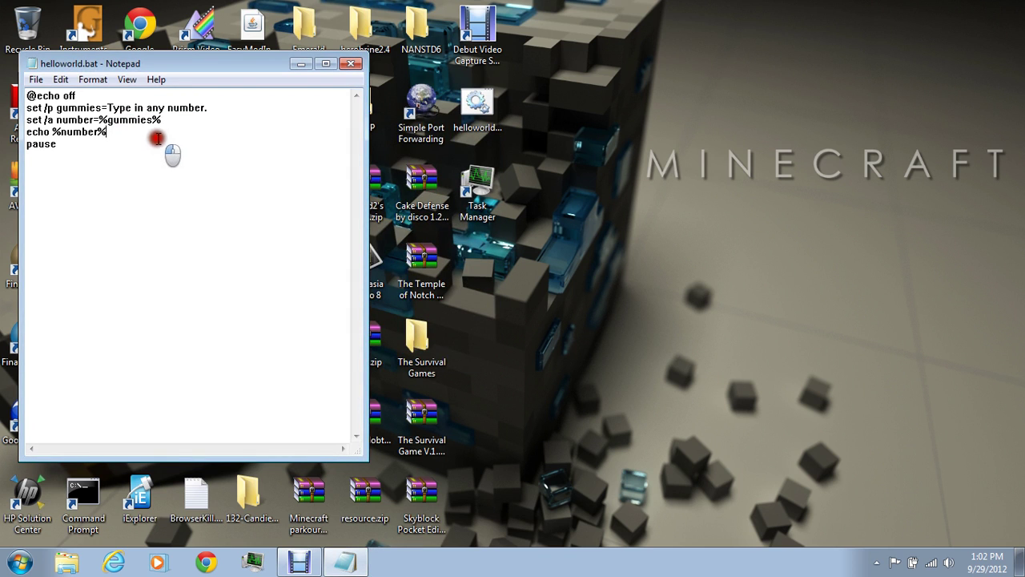
# - Delete the set /a, echo and pause lines and start erasing the prompt line
pyautogui.moveTo(152, 142)
pyautogui.mouseDown()
pyautogui.moveTo(14, 125)
pyautogui.moveTo(24, 121)
pyautogui.mouseUp()
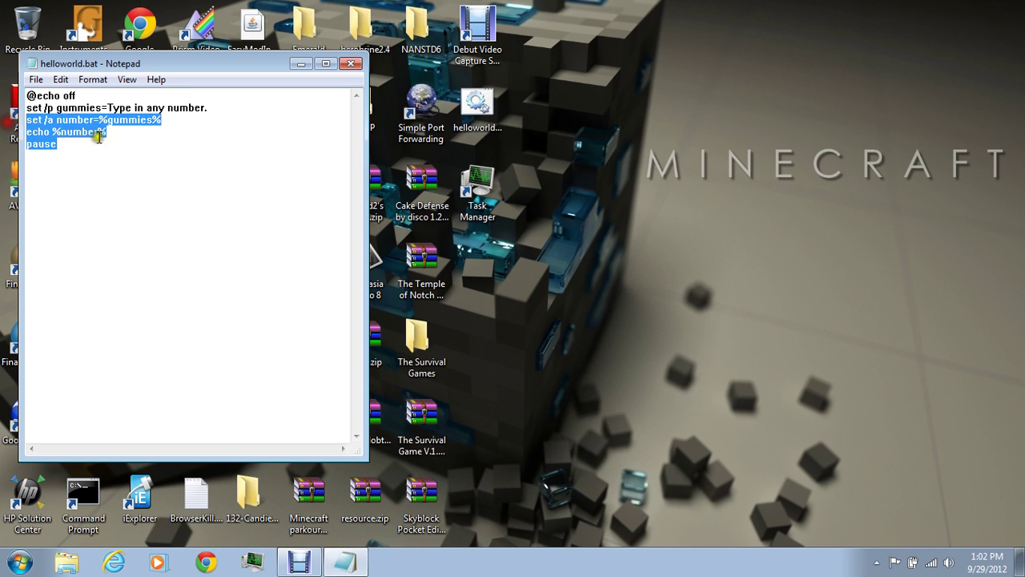
pyautogui.click(174, 140)
pyautogui.moveTo(169, 140); pyautogui.dragTo(18, 120)
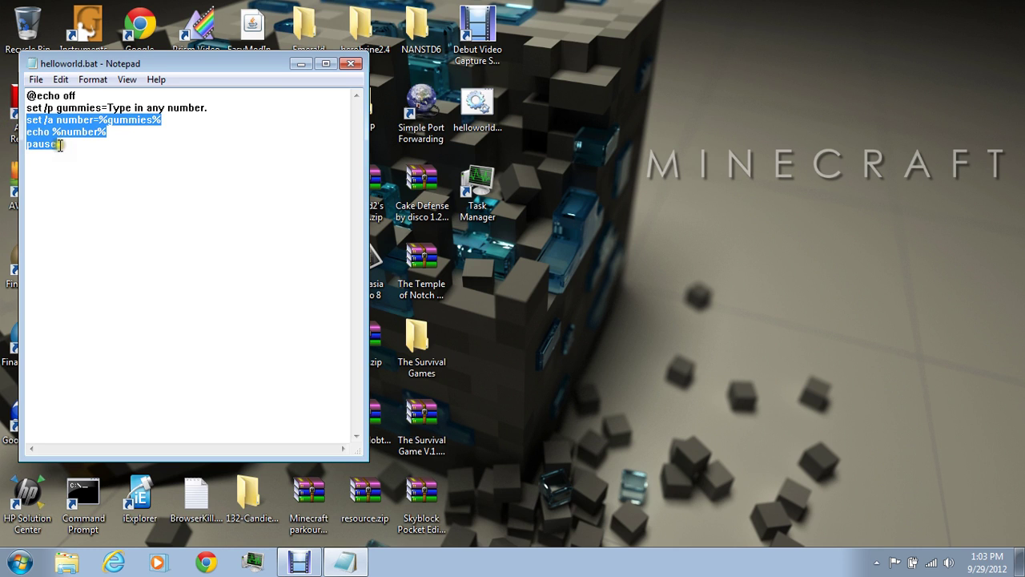
pyautogui.press('Delete')
pyautogui.press('BackSpace')
pyautogui.press('BackSpace')
pyautogui.press('BackSpace')
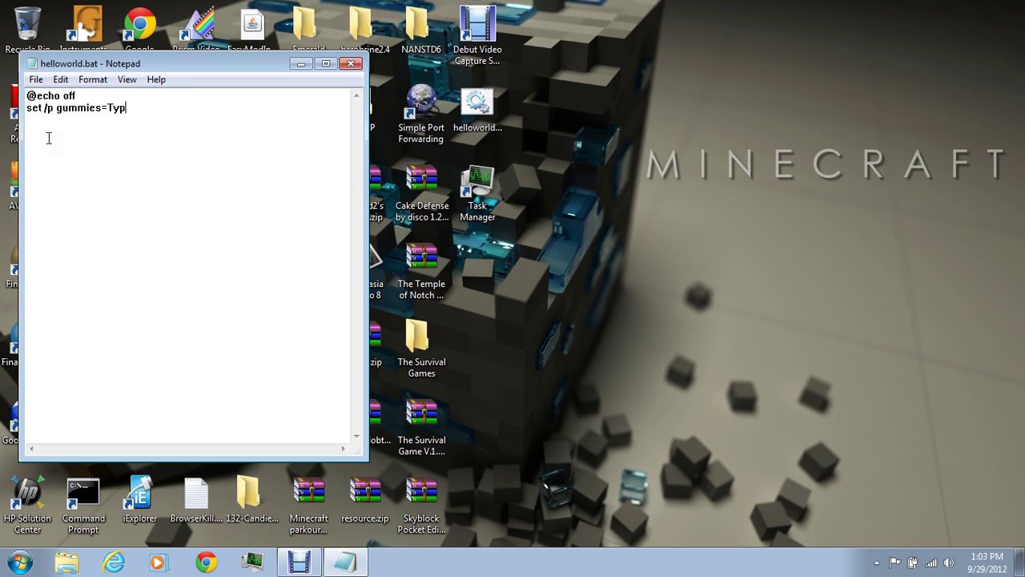
# - Replace the script body with 'echo gummies > helloworldmymom.txt' followed by a 'pause' line
pyautogui.press('BackSpace')
pyautogui.press('BackSpace')
pyautogui.press('BackSpace')
pyautogui.press('BackSpace')
pyautogui.press('BackSpace')
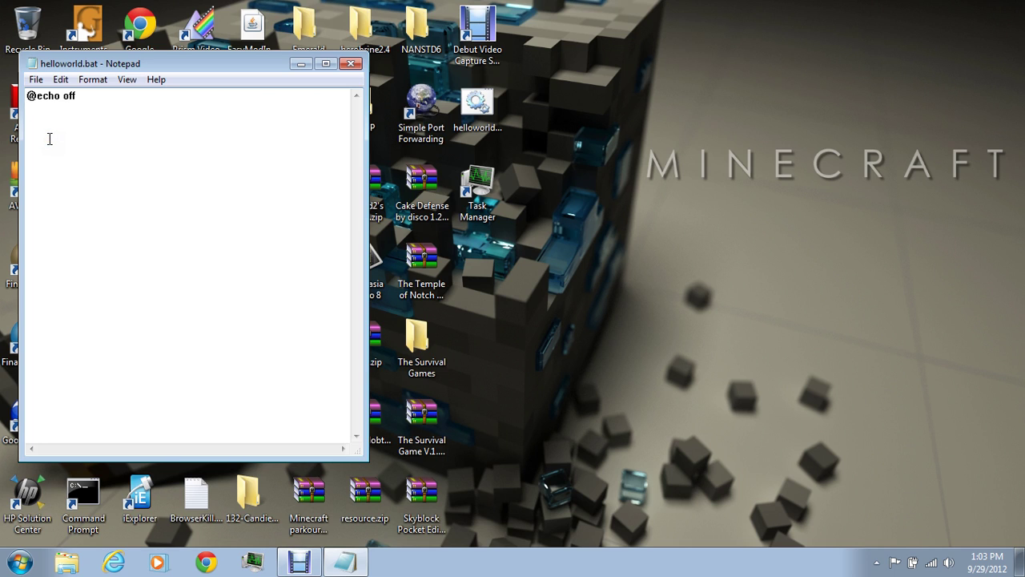
pyautogui.click(49, 140)
pyautogui.write('cho ')
pyautogui.write('hi')
pyautogui.press('BackSpace')
pyautogui.press('BackSpace')
pyautogui.write('gu')
pyautogui.write('mmiesa')
pyautogui.press('BackSpace')
pyautogui.write('> ')
pyautogui.write('helloworld')
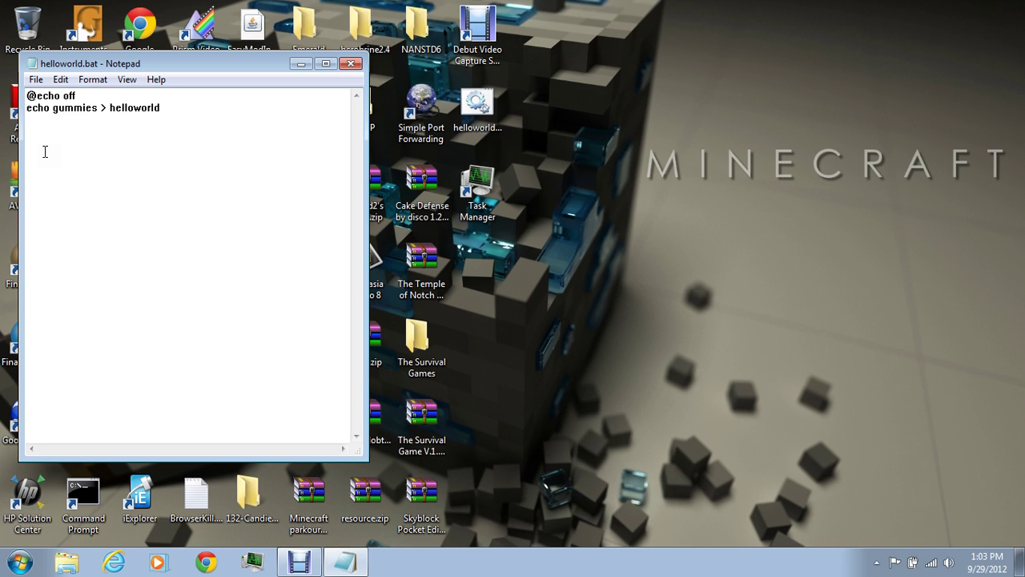
pyautogui.write('mymo')
pyautogui.write('m.t')
pyautogui.write('xst')
pyautogui.press('Return')
pyautogui.write('\\p')
pyautogui.write('ause')
pyautogui.press('BackSpace')
pyautogui.press('BackSpace')
pyautogui.press('BackSpace')
pyautogui.press('BackSpace')
pyautogui.press('BackSpace')
pyautogui.write('pause')
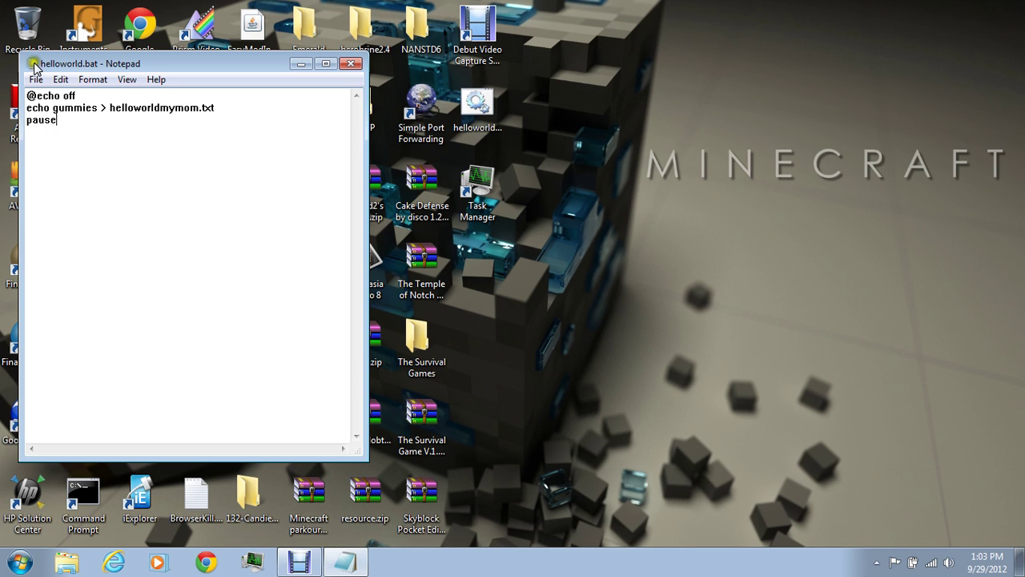
# - Save helloworld.bat and run it, dismissing the pause so helloworldmymom.txt gets created
pyautogui.click(36, 79)
pyautogui.click(119, 131)
pyautogui.click(490, 112)
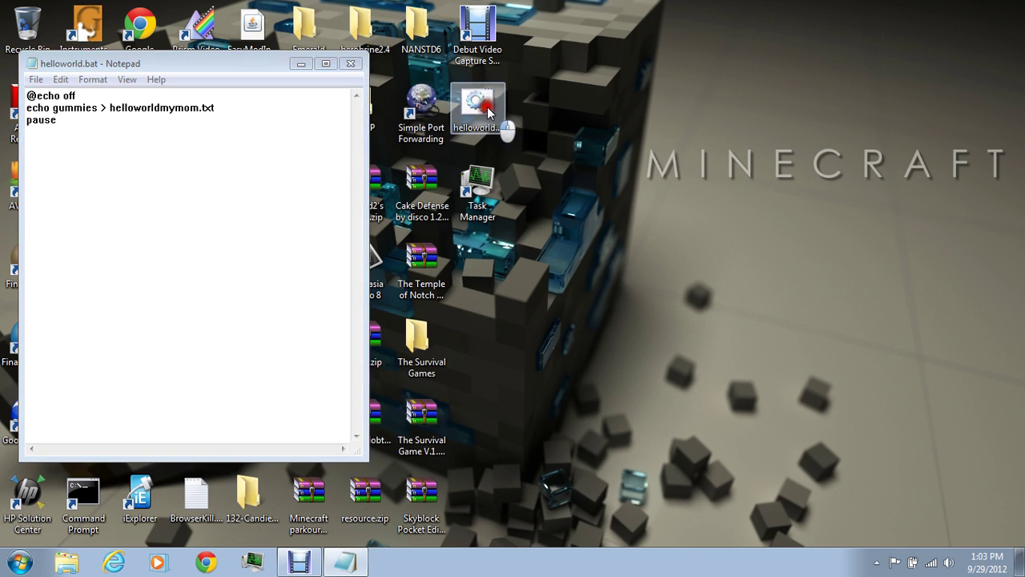
pyautogui.doubleClick(487, 112)
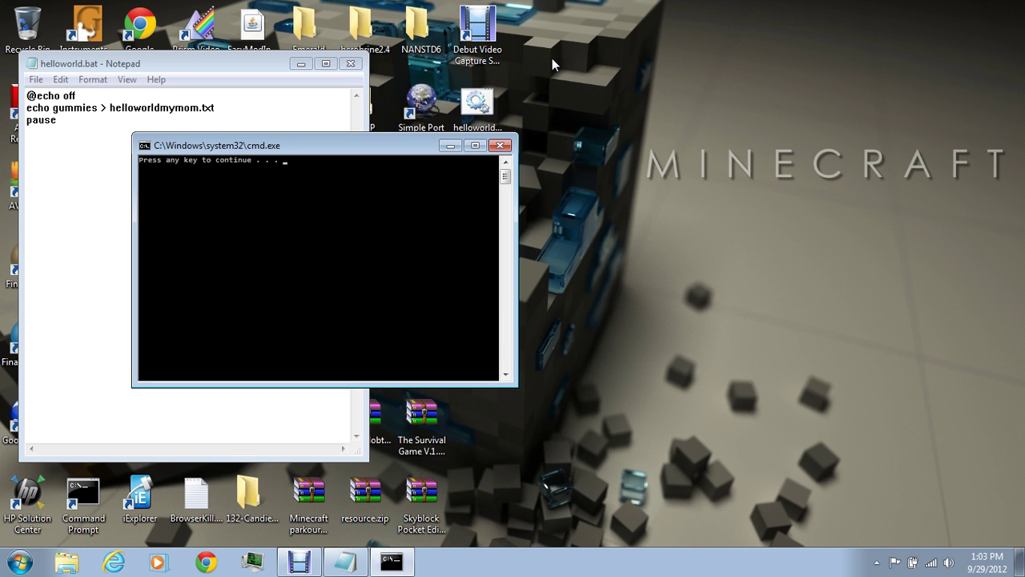
pyautogui.press('Return')
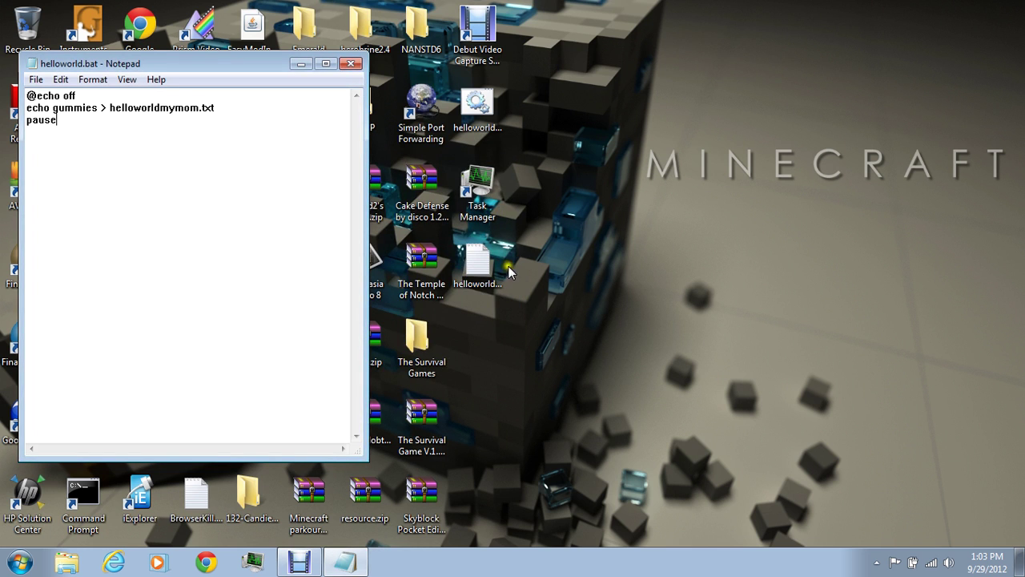
pyautogui.doubleClick(498, 274)
pyautogui.moveTo(424, 86)
pyautogui.mouseDown()
pyautogui.moveTo(499, 179)
pyautogui.moveTo(585, 91)
pyautogui.moveTo(549, 86)
pyautogui.mouseUp()
pyautogui.click(780, 84)
pyautogui.moveTo(215, 107)
pyautogui.mouseDown()
pyautogui.moveTo(159, 96)
pyautogui.moveTo(68, 127)
pyautogui.mouseUp()
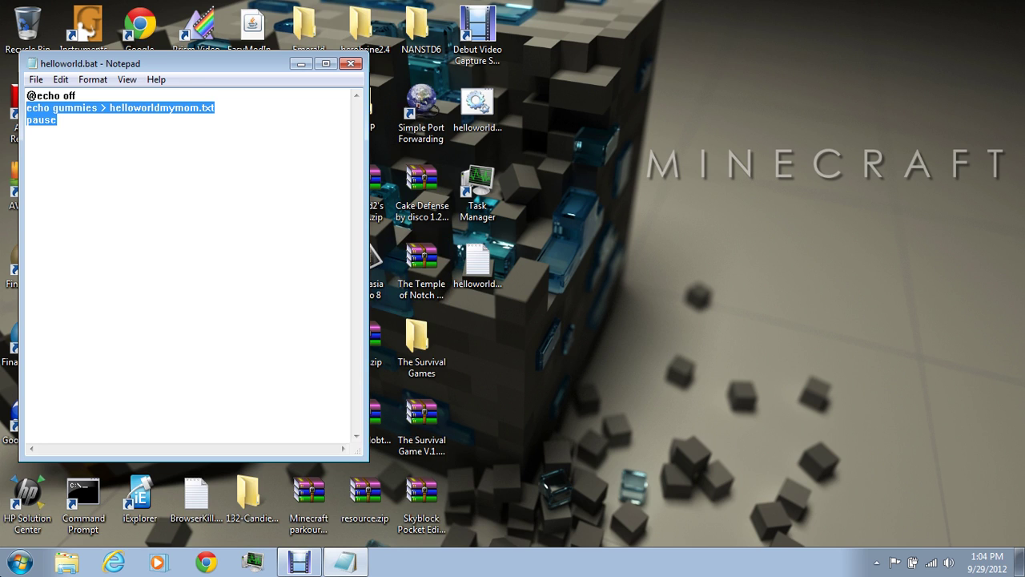
pyautogui.press('BackSpace')
pyautogui.click(232, 132)
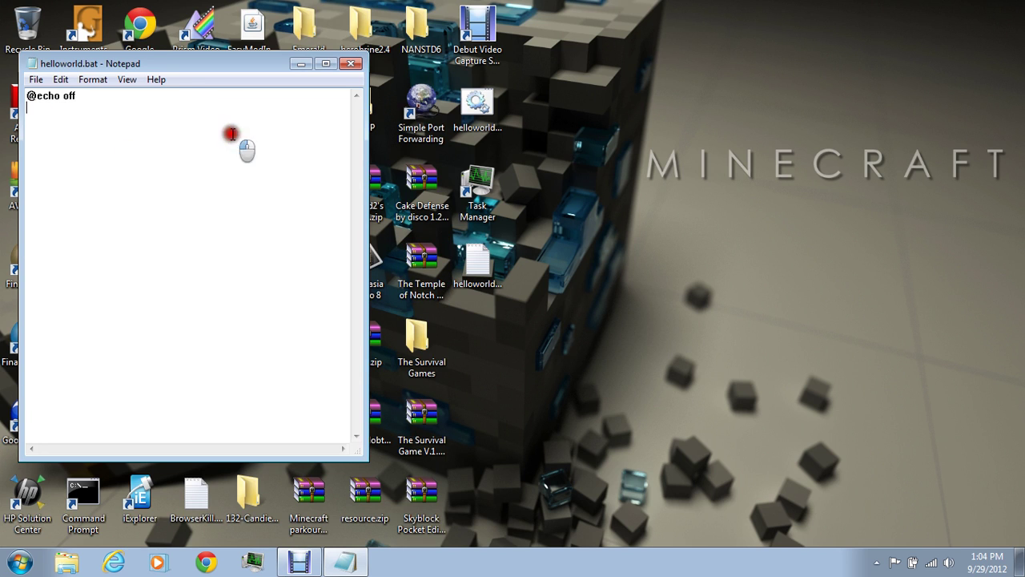
pyautogui.press('BackSpace')
pyautogui.click(101, 108)
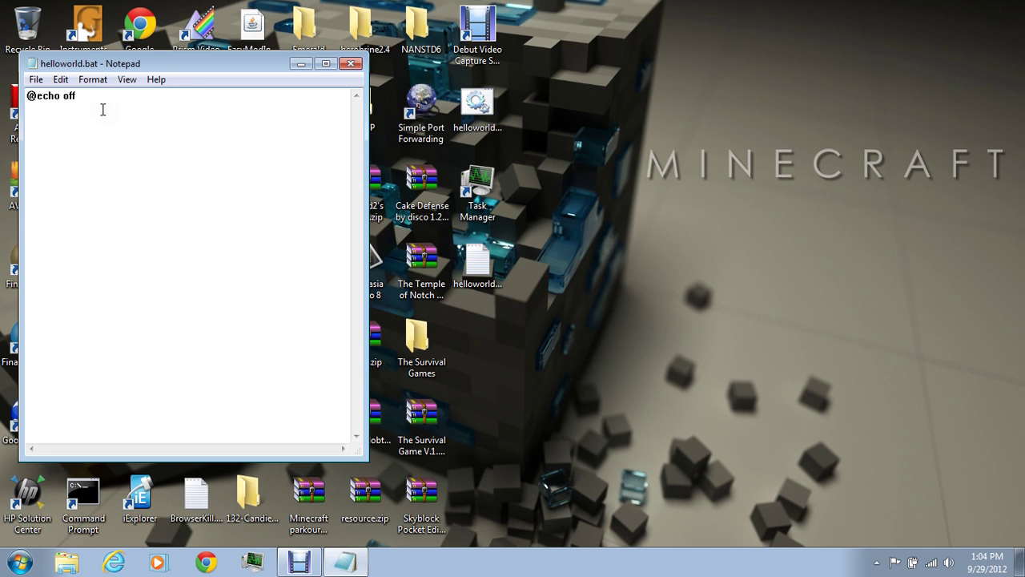
# - Delete helloworldmymom.txt from the desktop, confirming with Yes
pyautogui.rightClick(501, 258)
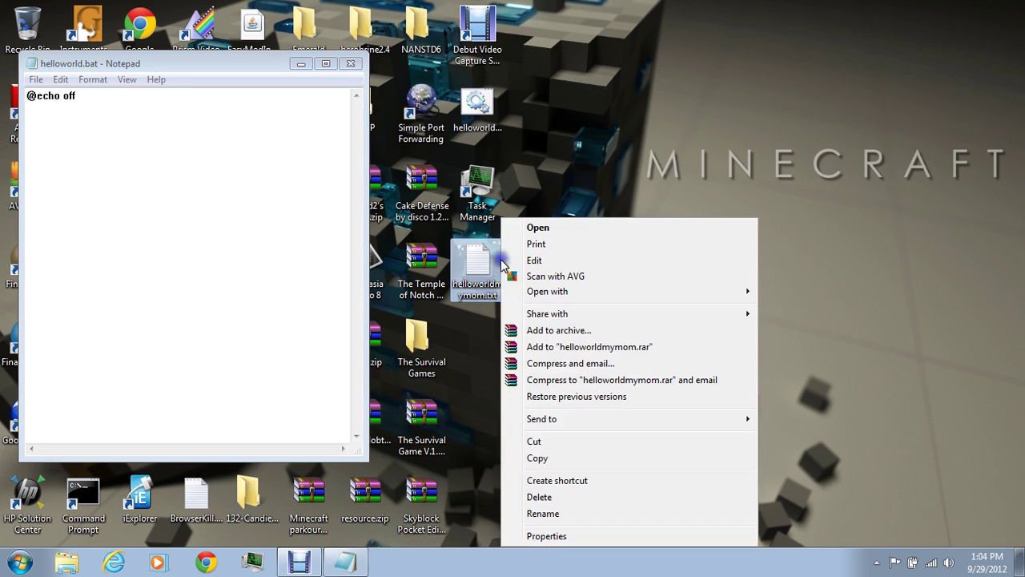
pyautogui.click(539, 497)
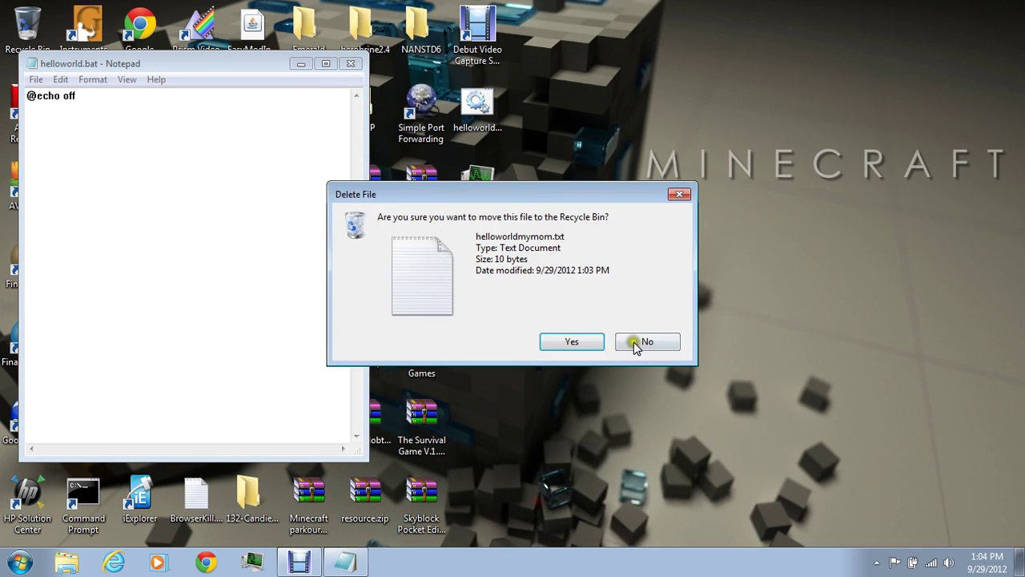
pyautogui.click(572, 341)
pyautogui.click(241, 241)
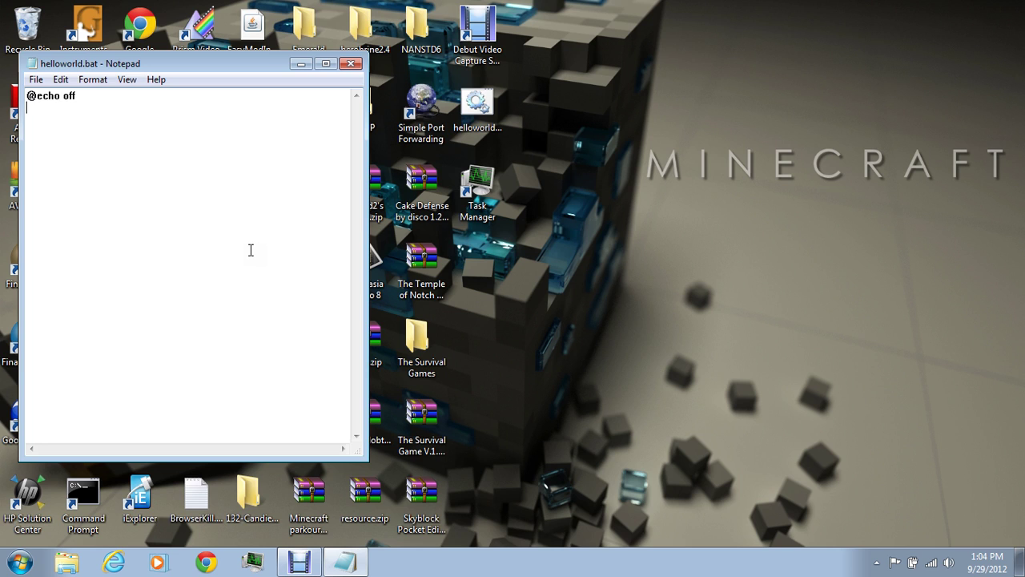
pyautogui.click(188, 108)
pyautogui.write('echo Wle')
pyautogui.press('BackSpace')
pyautogui.press('BackSpace')
pyautogui.write('elcome')
pyautogui.write(' to the Cal')
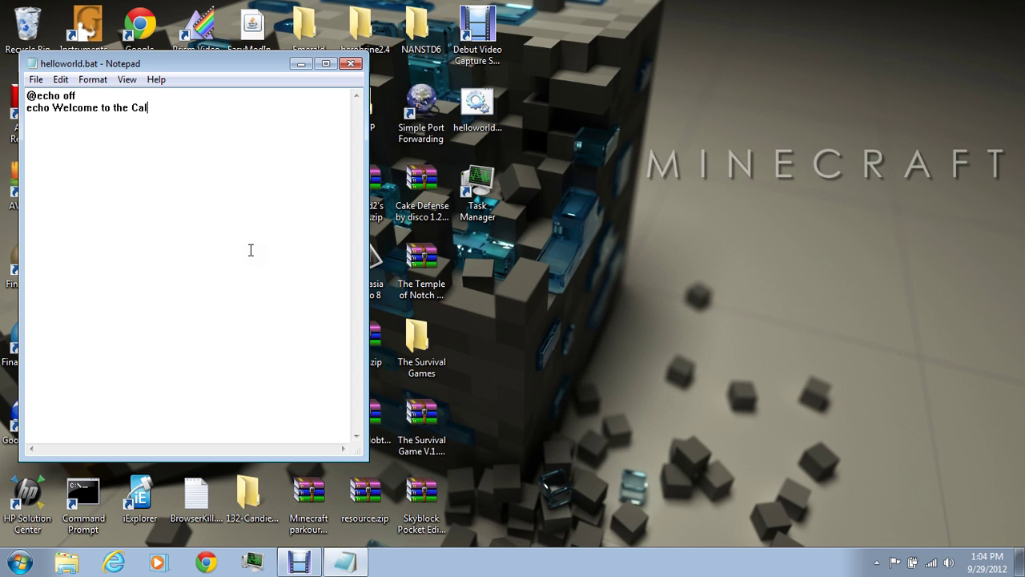
pyautogui.press('BackSpace')
pyautogui.press('BackSpace')
pyautogui.write('lculat')
pyautogui.write('or')
pyautogui.click(113, 95)
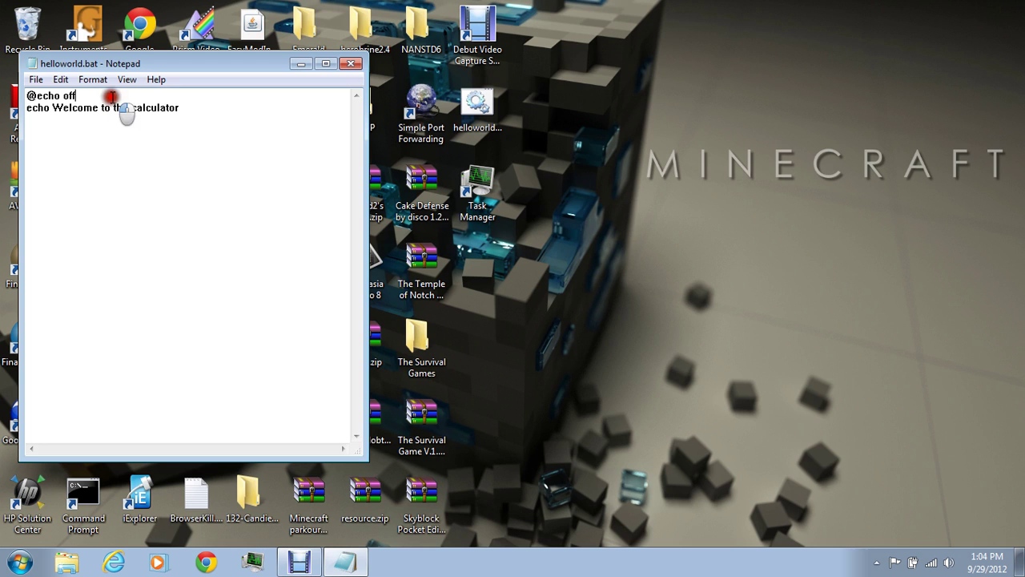
pyautogui.press('Return')
pyautogui.write('c')
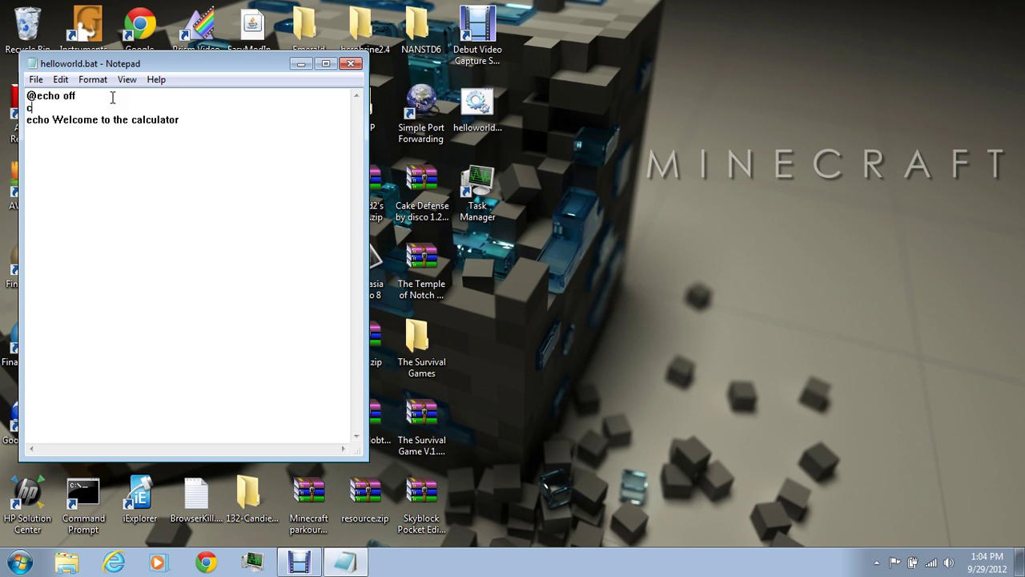
pyautogui.write('o.o')
pyautogui.press('BackSpace')
pyautogui.press('BackSpace')
# - Finish 'color' in Notepad, then run 'color' and 'cls' in a new Command Prompt
pyautogui.write('olor')
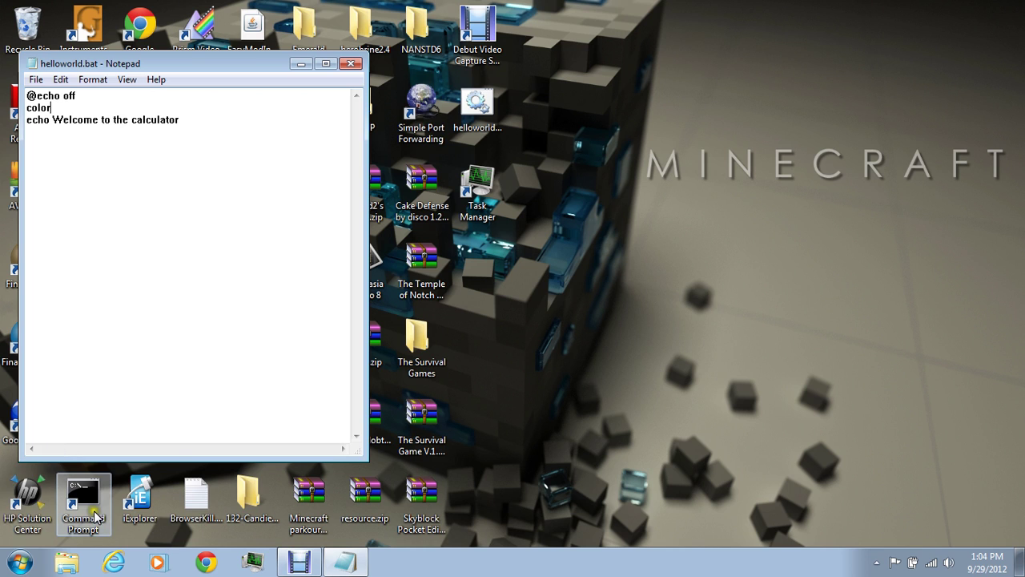
pyautogui.doubleClick(93, 510)
pyautogui.moveTo(588, 112); pyautogui.dragTo(633, 116)
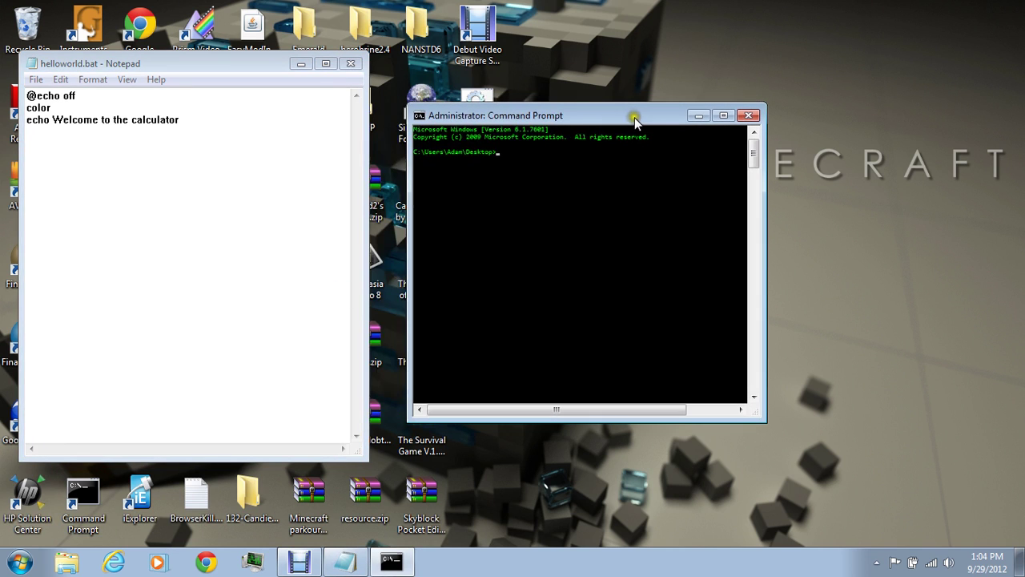
pyautogui.write('cilo')
pyautogui.press('BackSpace')
pyautogui.press('BackSpace')
pyautogui.press('BackSpace')
pyautogui.write('olor')
pyautogui.press('Return')
pyautogui.write('cls')
pyautogui.press('Return')
# - Display and scroll through the 'color /?' help text
pyautogui.write('co')
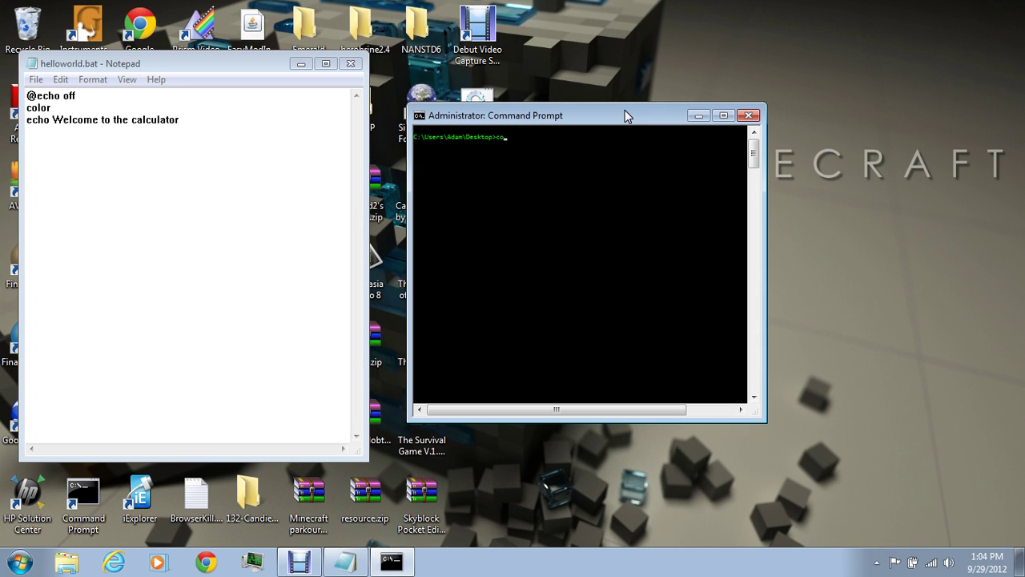
pyautogui.write('lor /?')
pyautogui.press('Return')
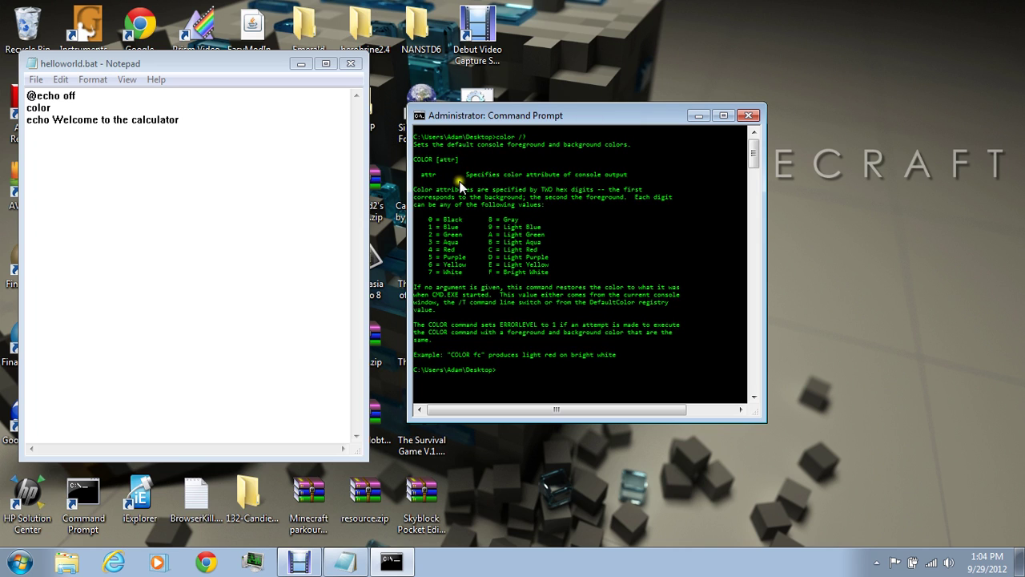
pyautogui.scroll(-1, 753, 165)
pyautogui.scroll(-1, 753, 164)
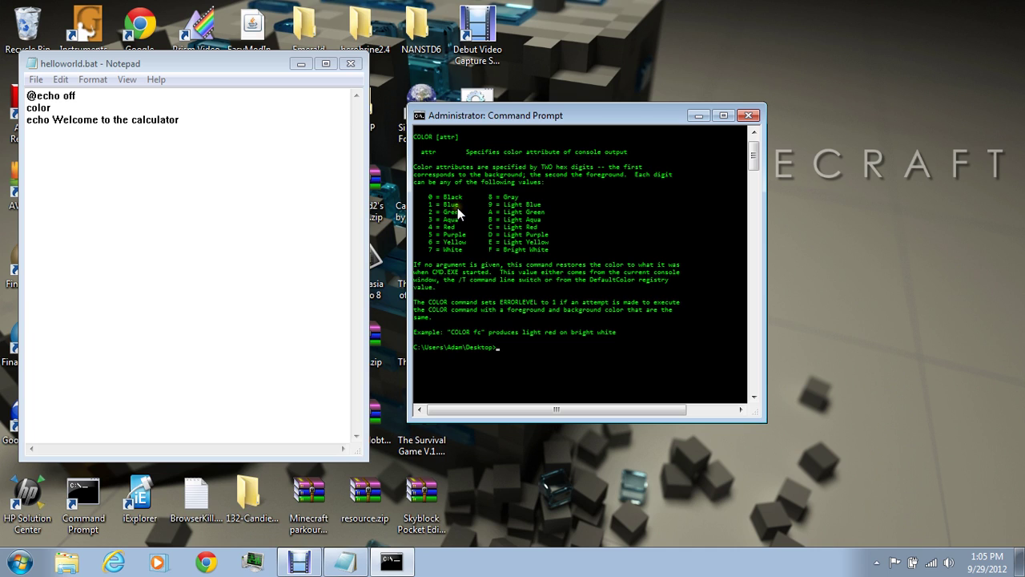
# - Try a blue colour scheme, clear the screen, then switch to 'color a' green text
pyautogui.write('color 19')
pyautogui.press('Return')
pyautogui.moveTo(537, 118)
pyautogui.mouseDown()
pyautogui.moveTo(714, 138)
pyautogui.moveTo(613, 86)
pyautogui.mouseUp()
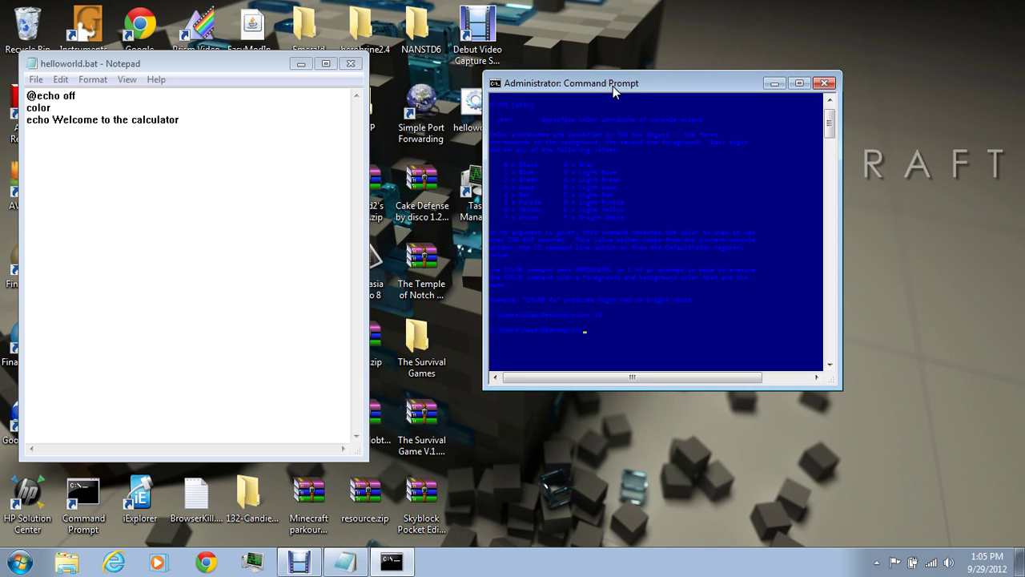
pyautogui.write('cls')
pyautogui.press('Return')
pyautogui.write('a')
pyautogui.press('Return')
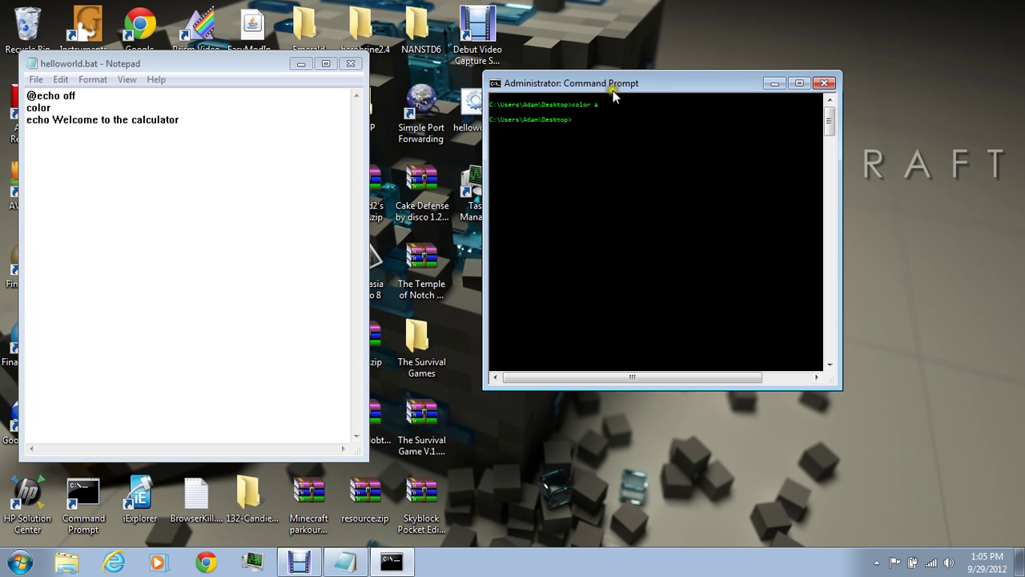
# - Close the console, complete the 'color a' line and end the welcome line with a period
pyautogui.click(825, 82)
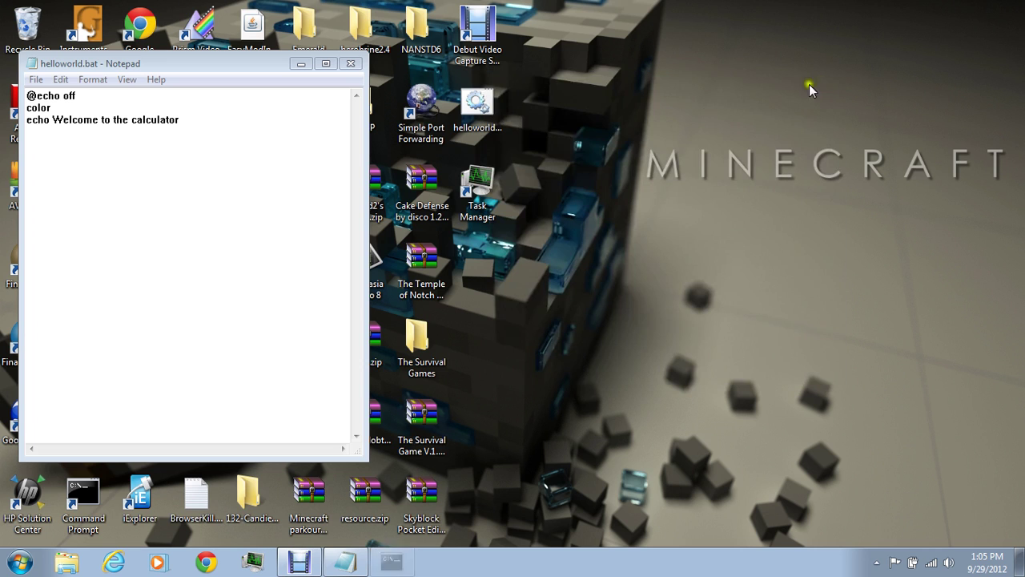
pyautogui.click(56, 108)
pyautogui.write('a')
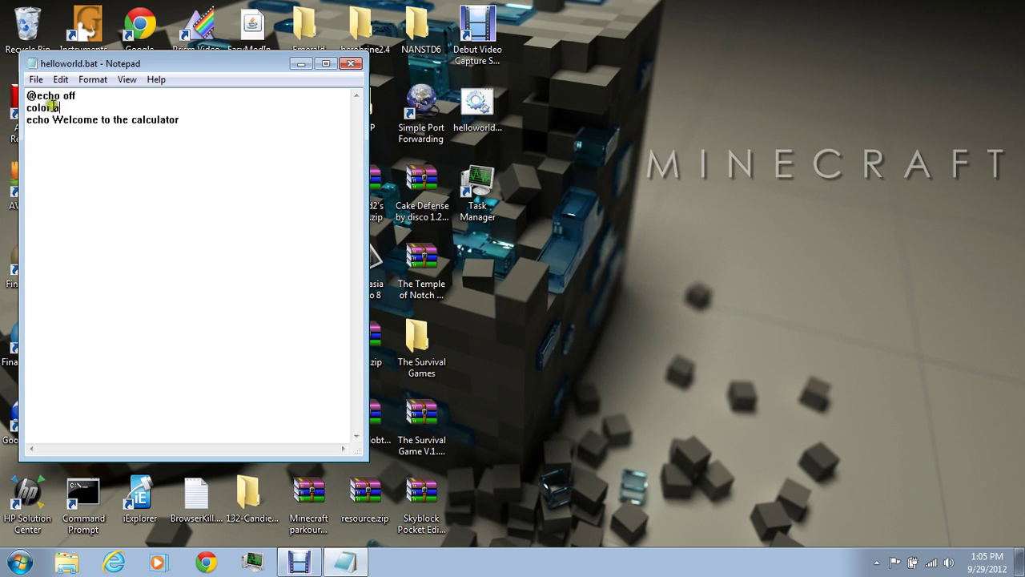
pyautogui.click(183, 118)
pyautogui.write('.')
pyautogui.click(114, 108)
pyautogui.click(186, 121)
# - Add an 'echo.' blank-line command after the welcome line
pyautogui.press('Return')
pyautogui.write('cls')
pyautogui.press('BackSpace')
pyautogui.press('BackSpace')
pyautogui.press('BackSpace')
pyautogui.press('BackSpace')
pyautogui.write('pa')
pyautogui.write('use')
pyautogui.press('BackSpace')
# - Add a 'pause' line with a null redirect after it
pyautogui.press('BackSpace')
pyautogui.press('BackSpace')
pyautogui.press('BackSpace')
pyautogui.write('title')
pyautogui.press('BackSpace')
pyautogui.press('BackSpace')
pyautogui.press('BackSpace')
pyautogui.press('BackSpace')
pyautogui.press('BackSpace')
pyautogui.write('echo.')
pyautogui.press('Return')
pyautogui.write('ec')
pyautogui.write('ho')
pyautogui.press('BackSpace')
pyautogui.press('BackSpace')
pyautogui.press('BackSpace')
pyautogui.press('BackSpace')
pyautogui.write('p')
pyautogui.write('ause')
pyautogui.write(' >n')
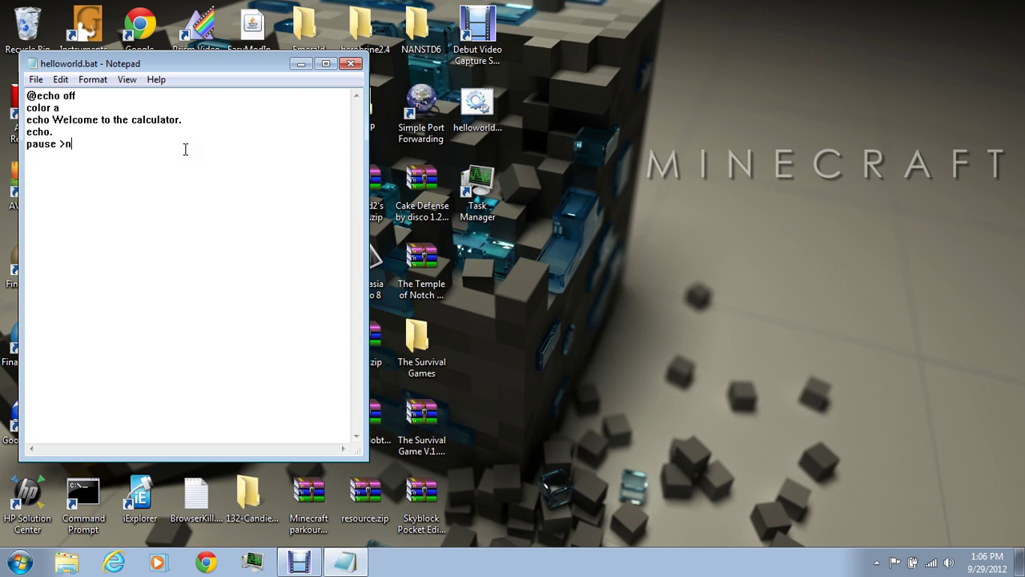
pyautogui.press('BackSpace')
pyautogui.press('BackSpace')
pyautogui.press('BackSpace')
pyautogui.write('<N')
pyautogui.press('BackSpace')
pyautogui.write('null')
# - Remove the redirect after pause and test-run helloworld.bat, dismissing its pause
pyautogui.click(454, 114)
pyautogui.moveTo(85, 144)
pyautogui.mouseDown()
pyautogui.moveTo(32, 145)
pyautogui.moveTo(59, 144)
pyautogui.mouseUp()
pyautogui.press('BackSpace')
pyautogui.doubleClick(475, 129)
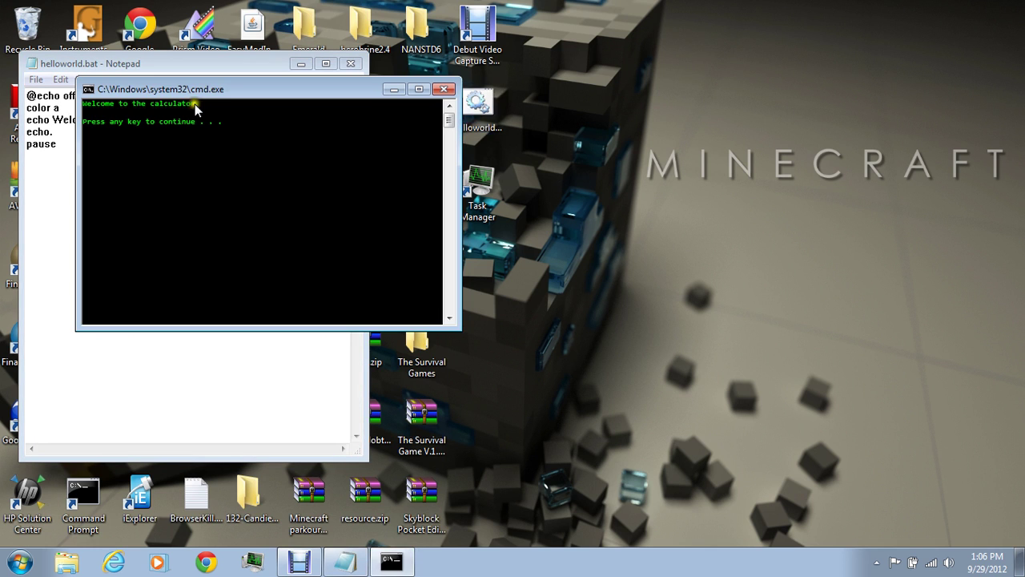
pyautogui.moveTo(215, 91)
pyautogui.mouseDown()
pyautogui.moveTo(397, 133)
pyautogui.moveTo(464, 116)
pyautogui.mouseUp()
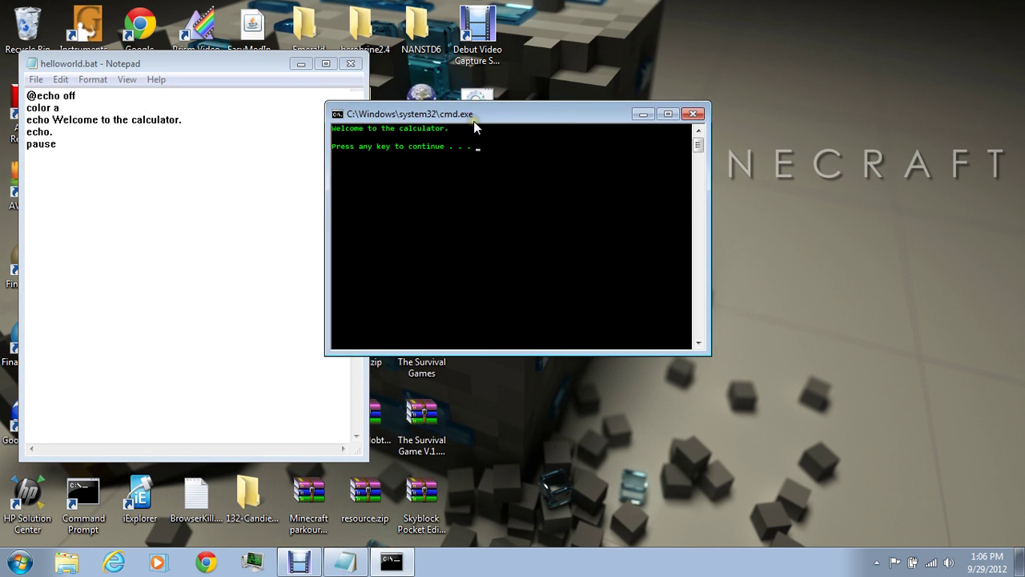
pyautogui.press('Return')
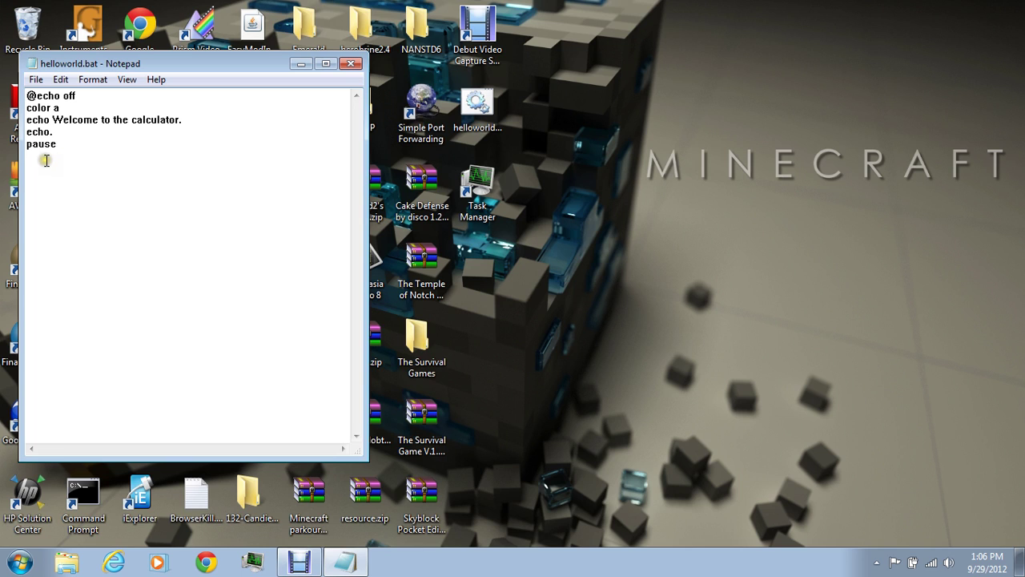
# - Add 'cls' and 'set /p Equation=What is the equation?' below pause
pyautogui.click(46, 160)
pyautogui.write('ec')
pyautogui.write('ho')
pyautogui.press('BackSpace')
pyautogui.press('BackSpace')
pyautogui.press('BackSpace')
pyautogui.press('BackSpace')
pyautogui.press('BackSpace')
pyautogui.write('set /p')
pyautogui.press('BackSpace')
pyautogui.press('BackSpace')
pyautogui.press('BackSpace')
pyautogui.press('BackSpace')
pyautogui.press('BackSpace')
pyautogui.press('BackSpace')
pyautogui.write('cls ')
pyautogui.write('set /')
pyautogui.write('p')
pyautogui.write('Equat')
pyautogui.write('ion')
pyautogui.write('=')
pyautogui.write('What is the ')
pyautogui.write('ea')
pyautogui.press('BackSpace')
pyautogui.write('quat')
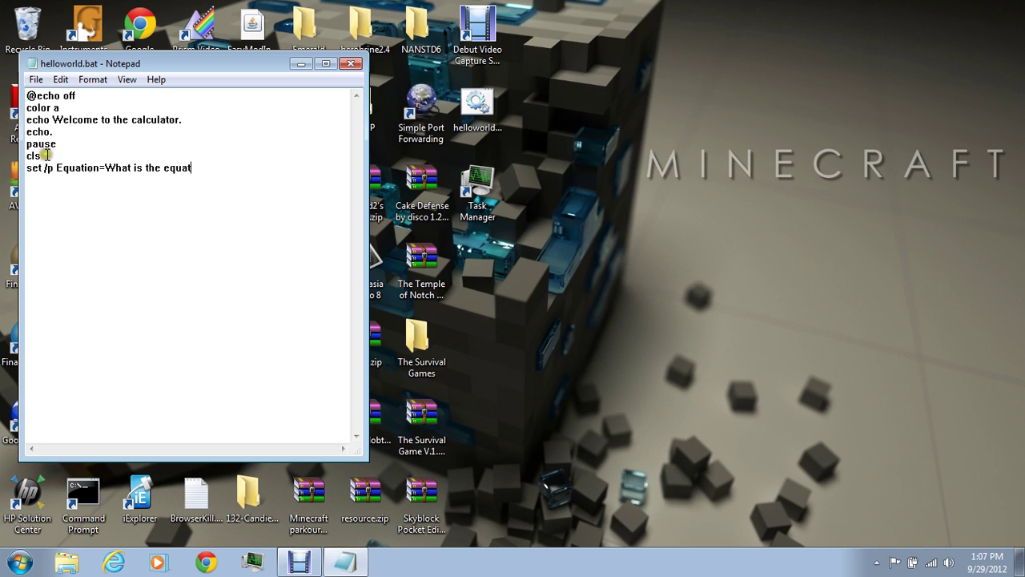
pyautogui.write('ion?')
# - Add 'set /a result=%equation%' followed by 'echo result' and 'pause' lines
pyautogui.press('Return')
pyautogui.write('set /')
pyautogui.write('a ')
pyautogui.write('re')
pyautogui.write('sult=')
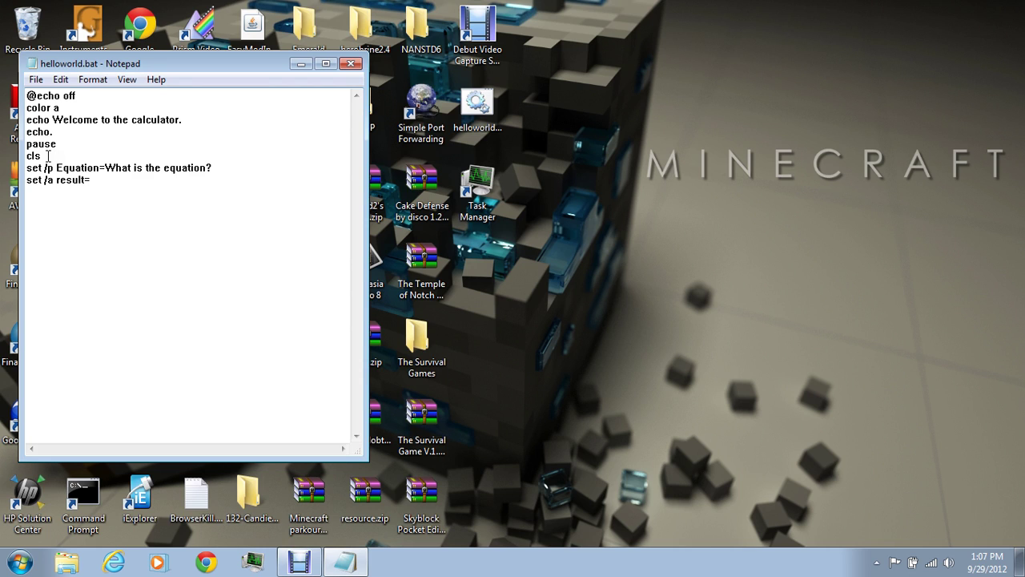
pyautogui.write('%')
pyautogui.write('eq')
pyautogui.press('BackSpace')
pyautogui.write('quation')
pyautogui.write('%')
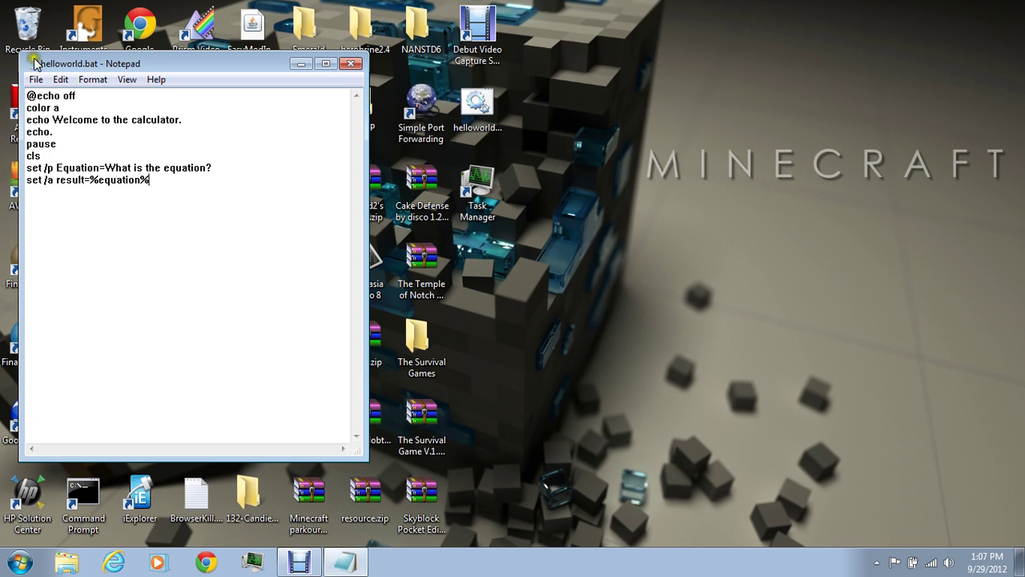
pyautogui.press('Return')
pyautogui.write('echo resu')
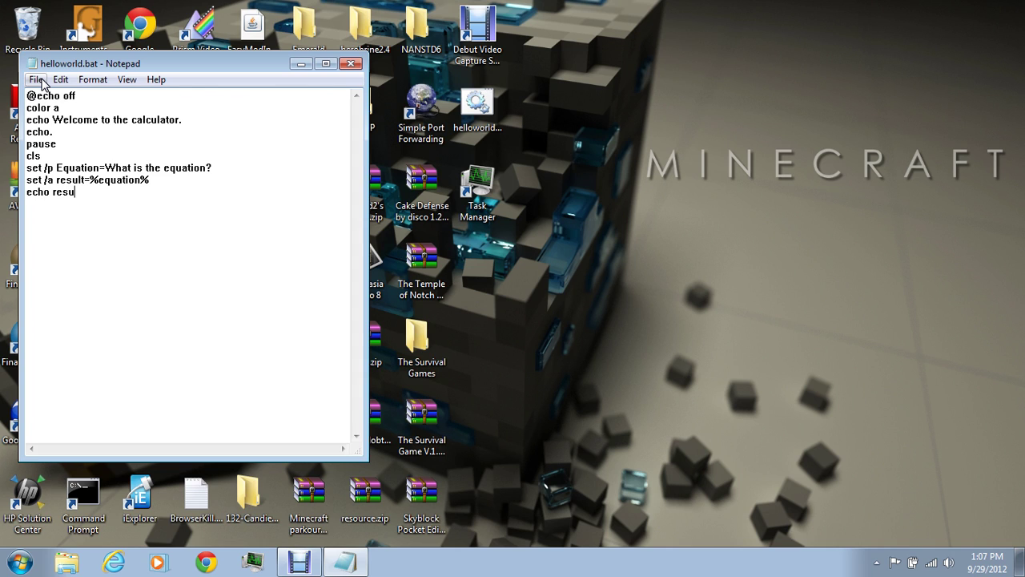
pyautogui.write('lt ')
pyautogui.write('pause')
pyautogui.click(40, 85)
# - Save and run the script, entering 2 and seeing it print 'result' instead of a value
pyautogui.click(64, 124)
pyautogui.click(490, 108)
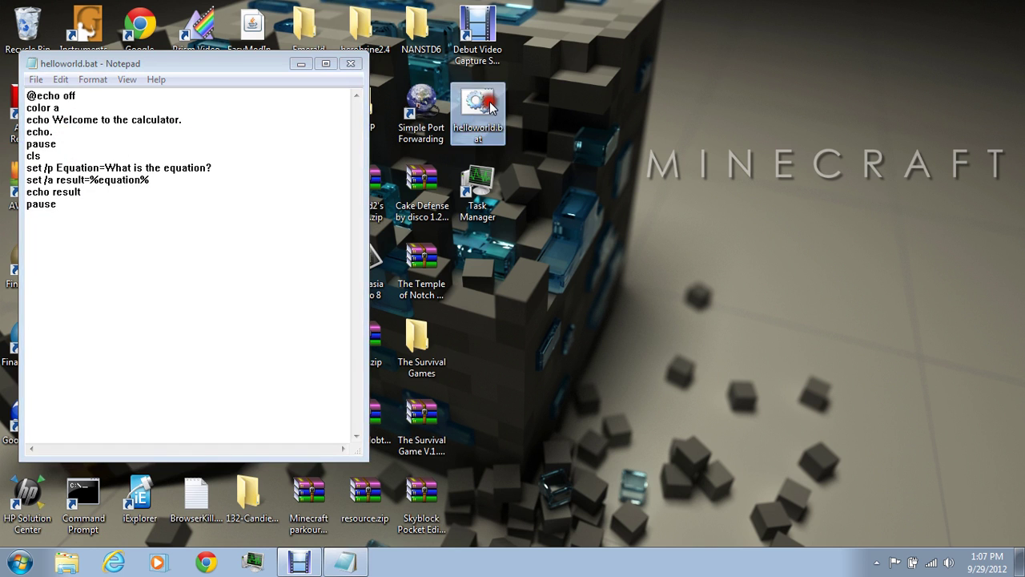
pyautogui.doubleClick(490, 108)
pyautogui.moveTo(227, 110)
pyautogui.mouseDown()
pyautogui.moveTo(287, 122)
pyautogui.moveTo(116, 122)
pyautogui.moveTo(540, 132)
pyautogui.moveTo(617, 150)
pyautogui.mouseUp()
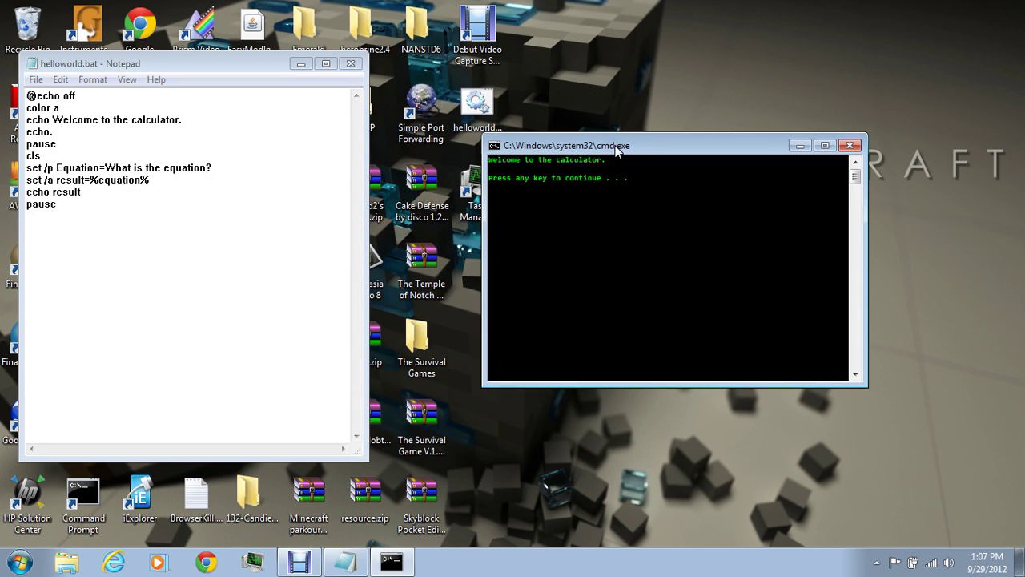
pyautogui.press('Return')
pyautogui.write('3+')
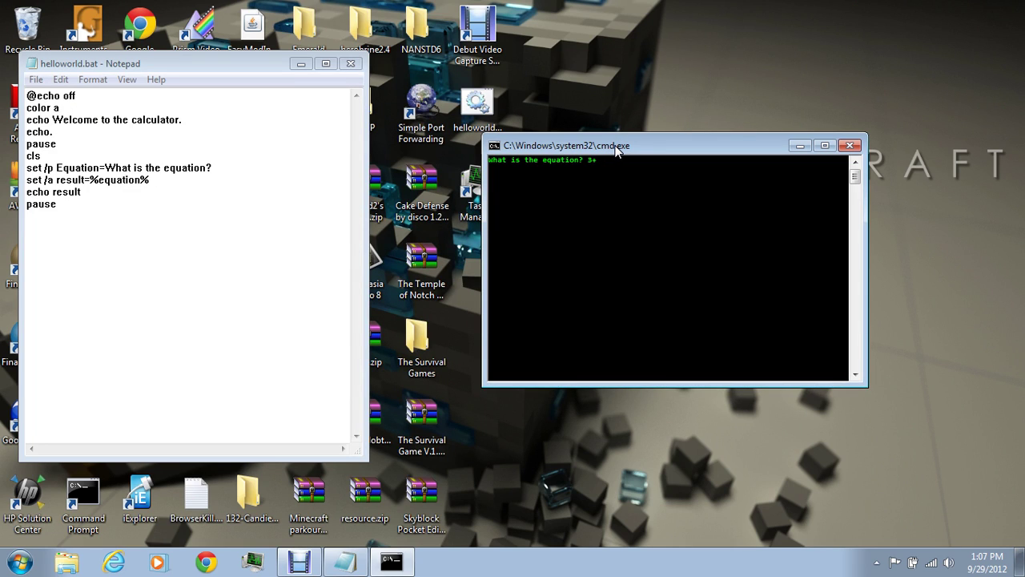
pyautogui.write('2')
pyautogui.press('Return')
pyautogui.press('Return')
# - Change the echo line to 'echo %result%' and rerun it, entering 3+2 to get 5
pyautogui.click(50, 194)
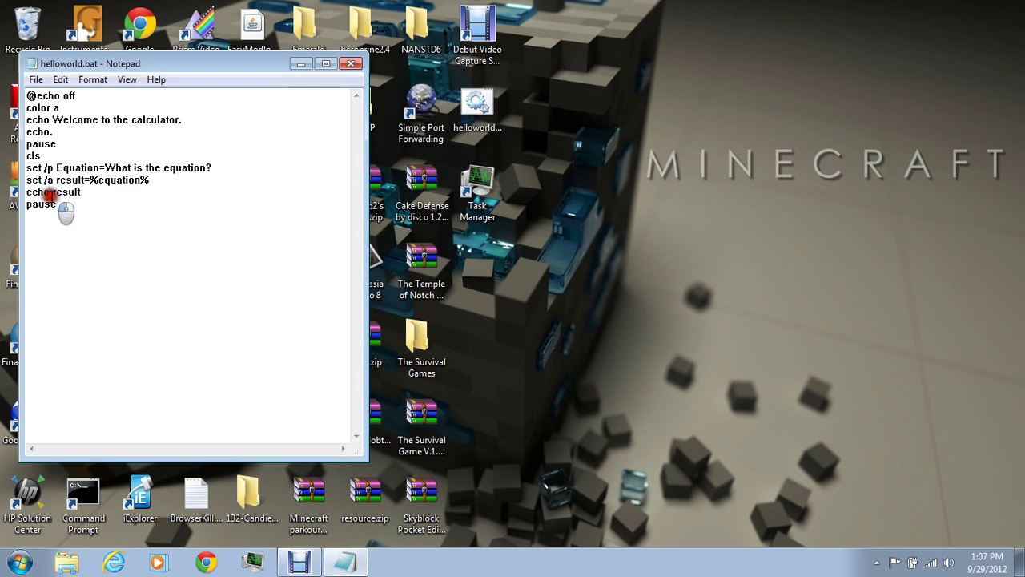
pyautogui.write('%')
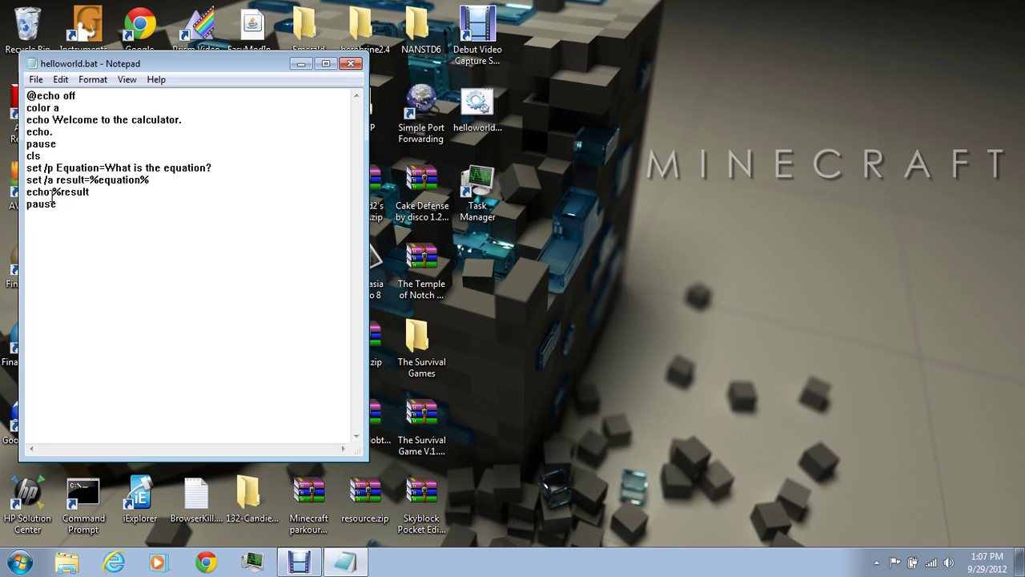
pyautogui.write('%')
pyautogui.doubleClick(480, 104)
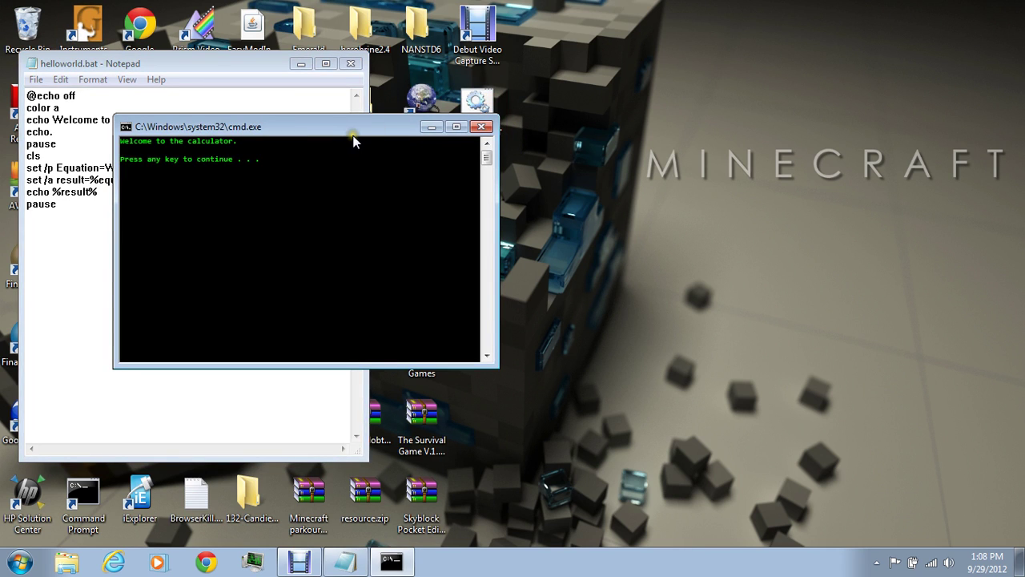
pyautogui.press('Return')
pyautogui.write('3')
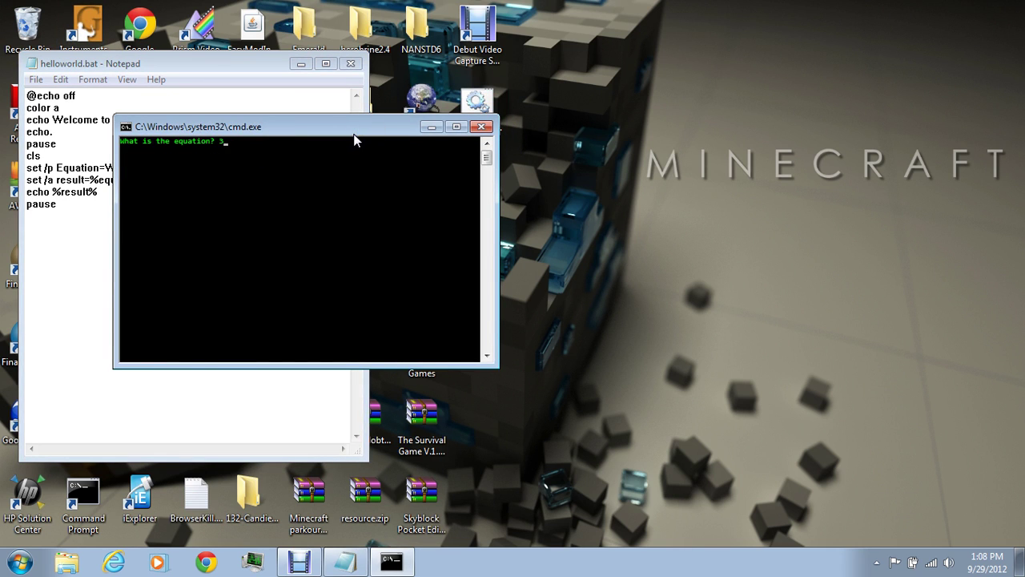
pyautogui.write('+2')
pyautogui.press('Return')
pyautogui.press('Return')
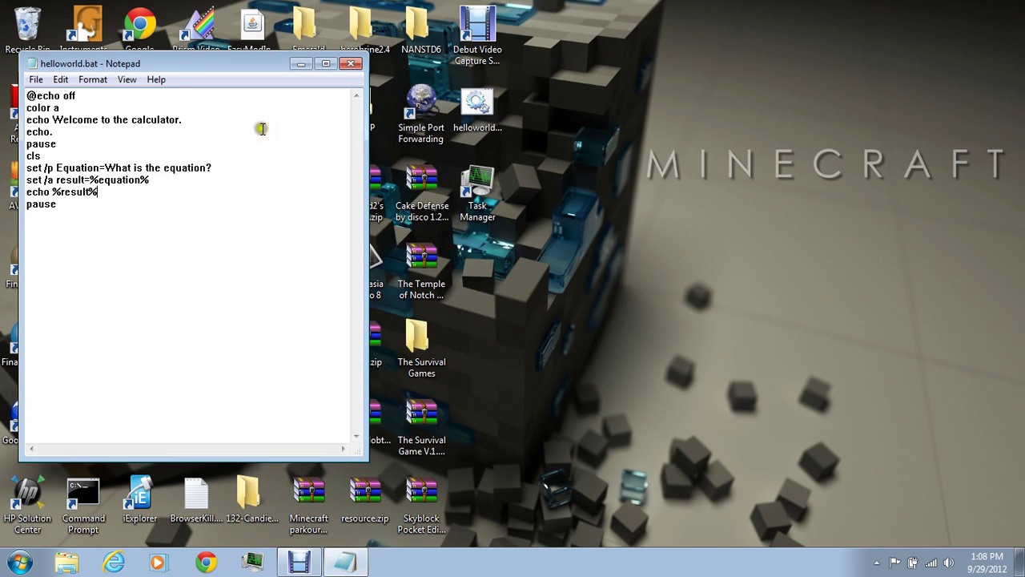
# - Repeatedly select the script text, by dragging and Ctrl+A, and clear the selection
pyautogui.moveTo(184, 209); pyautogui.dragTo(4, 174)
pyautogui.moveTo(104, 236); pyautogui.dragTo(3, 109)
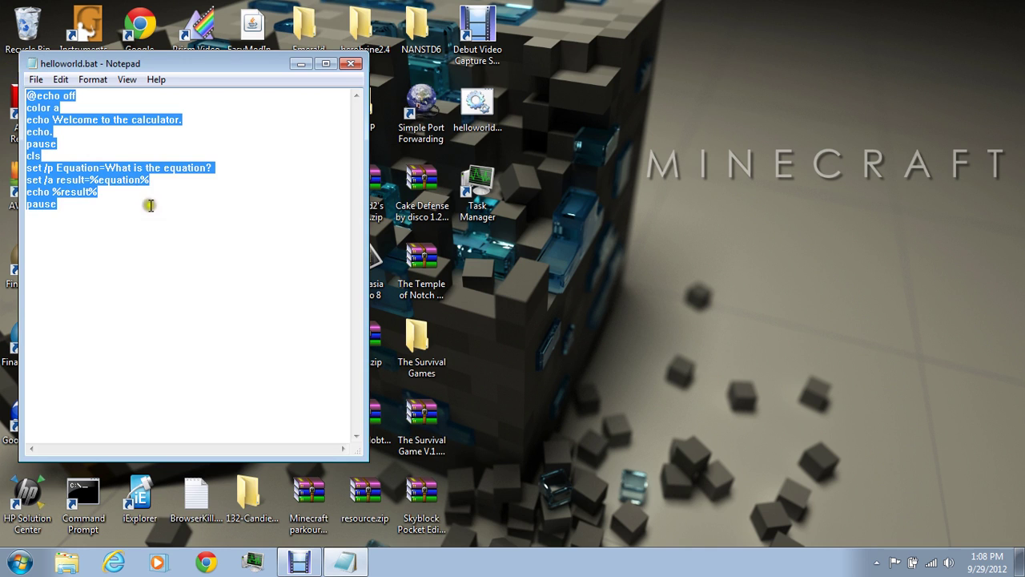
pyautogui.moveTo(76, 214); pyautogui.dragTo(16, 68)
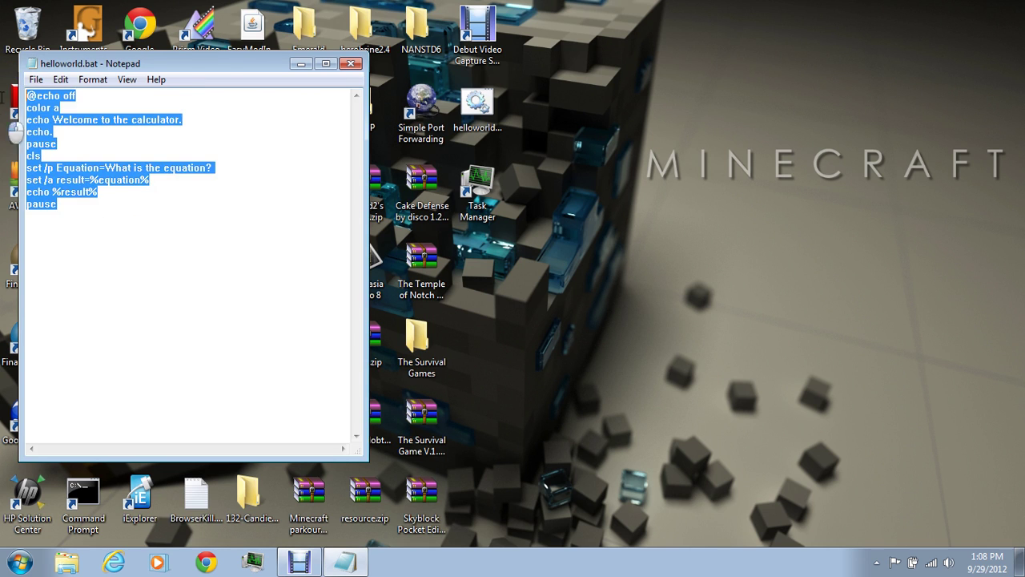
pyautogui.click(57, 203)
pyautogui.hotkey('ctrl', 'a')
pyautogui.click(55, 204)
pyautogui.moveTo(54, 204); pyautogui.dragTo(4, 70)
pyautogui.click(54, 203)
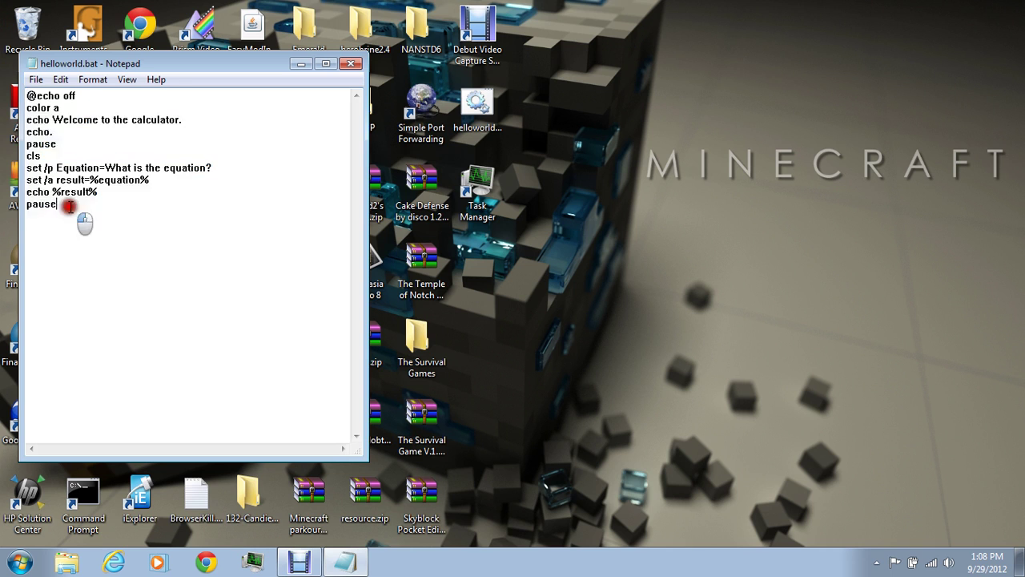
pyautogui.hotkey('ctrl', 'a')
pyautogui.click(78, 205)
pyautogui.hotkey('ctrl', 'a')
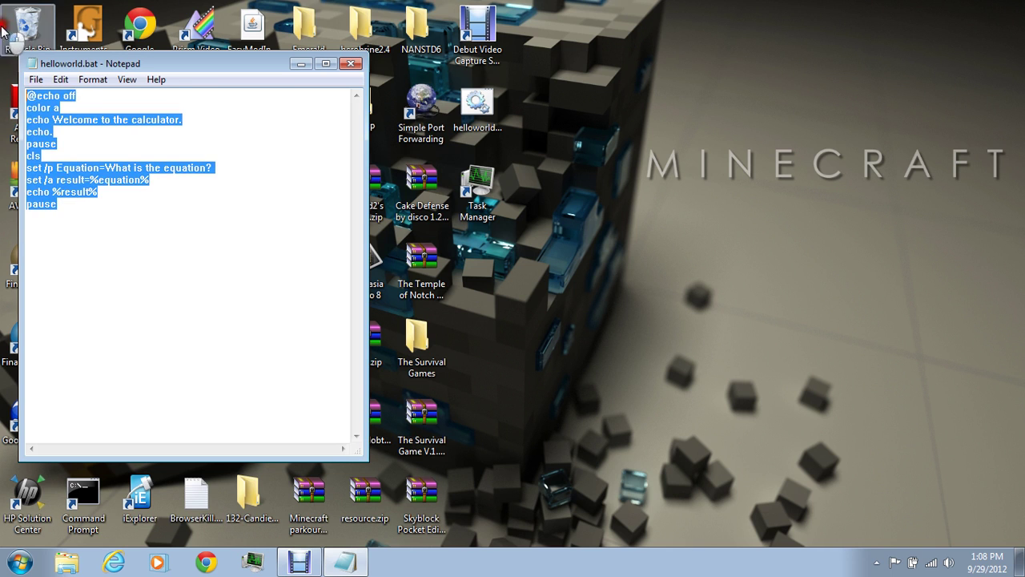
pyautogui.moveTo(86, 214); pyautogui.dragTo(16, 92)
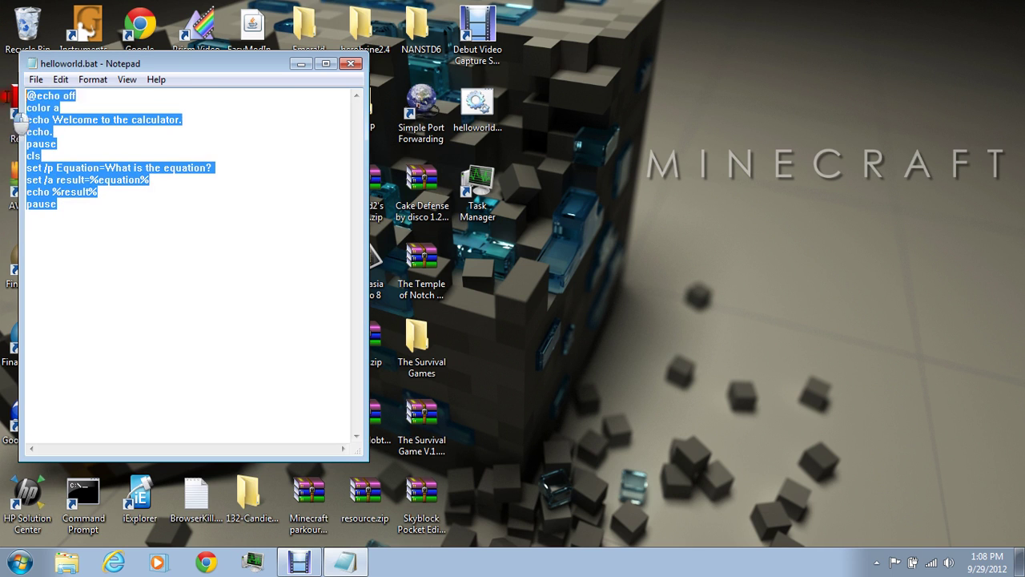
pyautogui.click(66, 208)
pyautogui.moveTo(86, 214); pyautogui.dragTo(16, 92)
pyautogui.moveTo(72, 210); pyautogui.dragTo(4, 68)
pyautogui.click(165, 340)
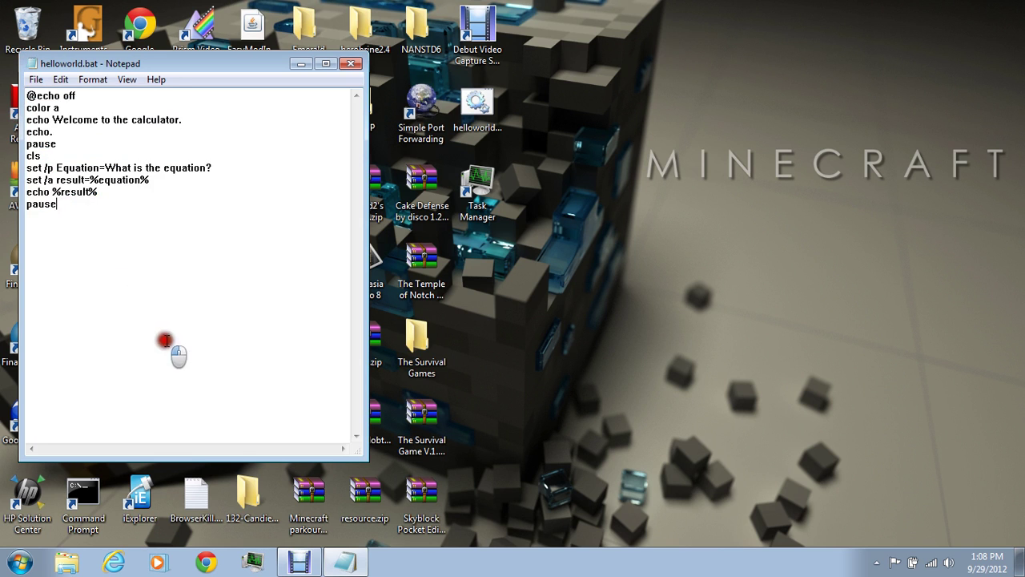
pyautogui.moveTo(290, 224); pyautogui.dragTo(2, 119)
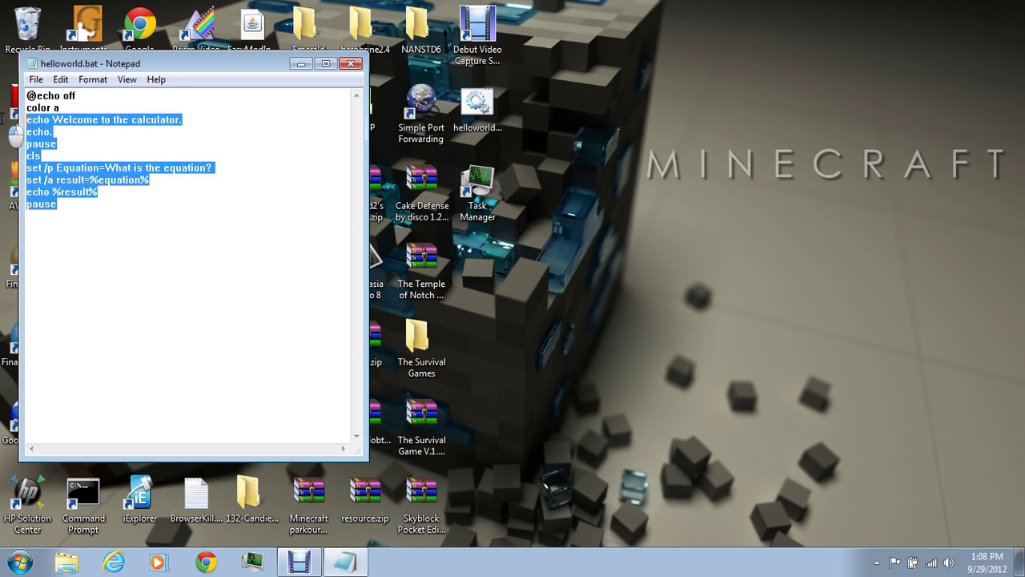
pyautogui.click(92, 219)
# - Shrink the Notepad window around the script text and drag it to the desktop centre
pyautogui.moveTo(19, 204); pyautogui.dragTo(115, 169)
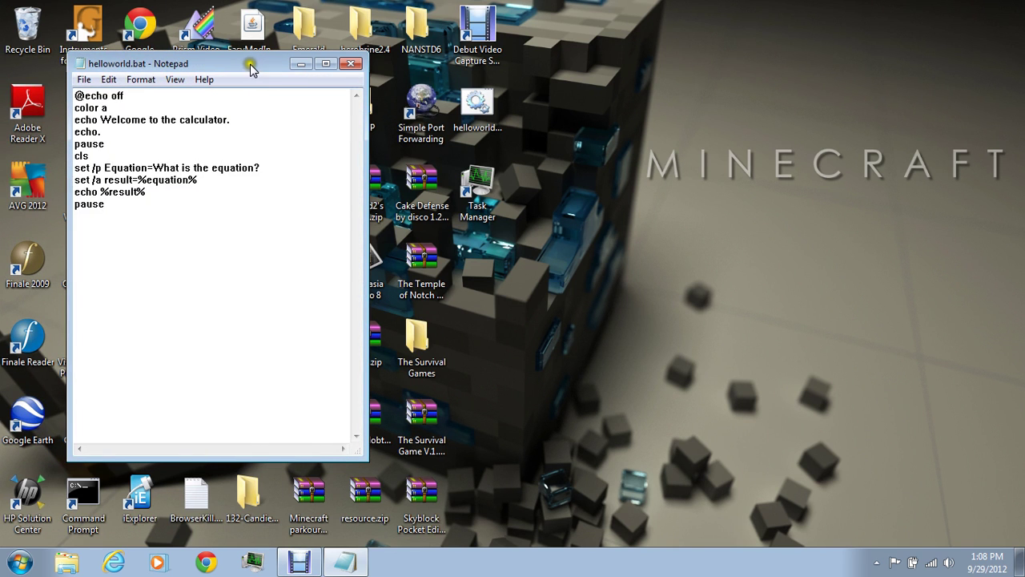
pyautogui.moveTo(250, 64); pyautogui.dragTo(886, 48)
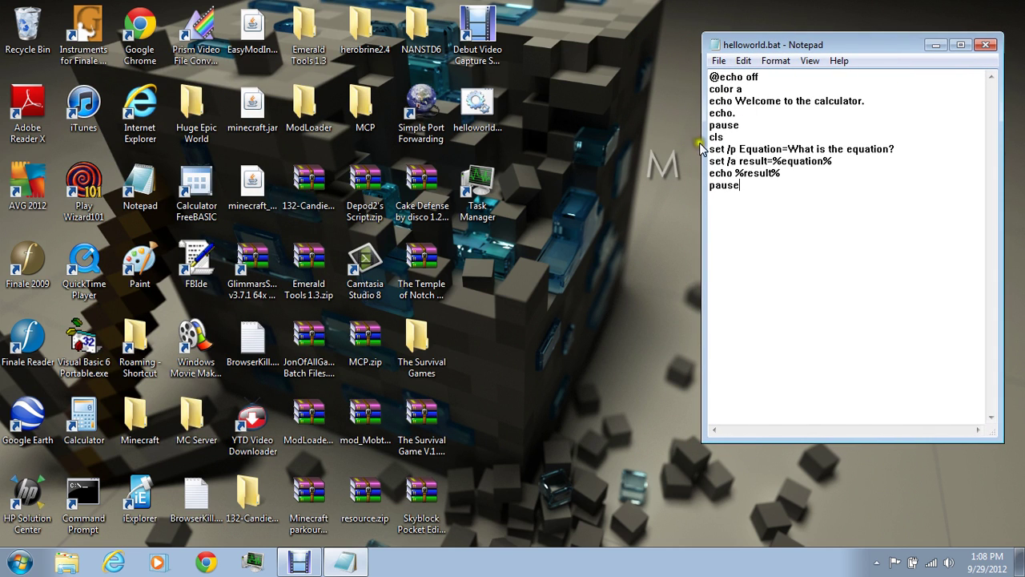
pyautogui.moveTo(701, 149); pyautogui.dragTo(632, 160)
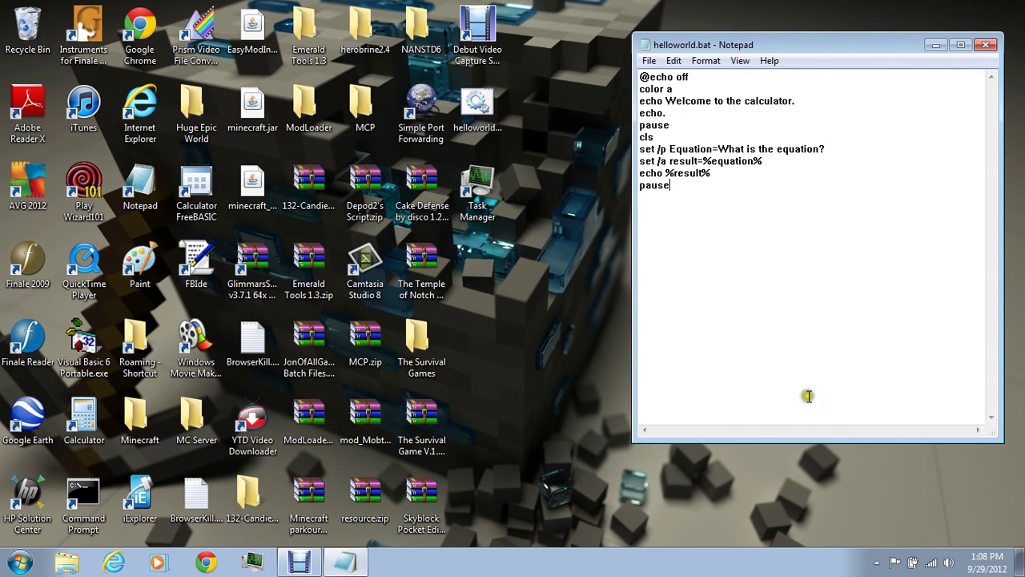
pyautogui.moveTo(809, 437); pyautogui.dragTo(833, 226)
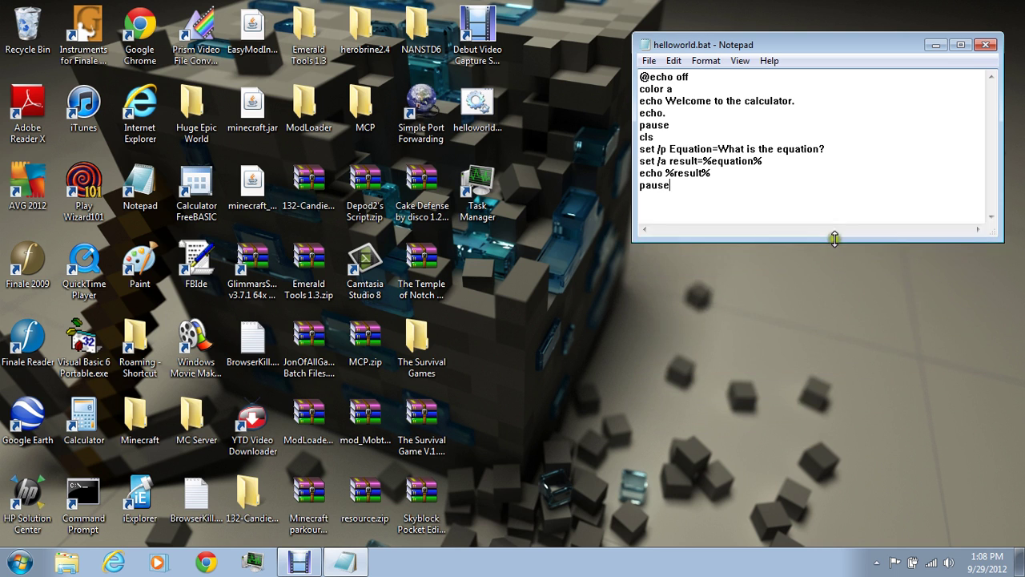
pyautogui.moveTo(776, 36); pyautogui.dragTo(785, 115)
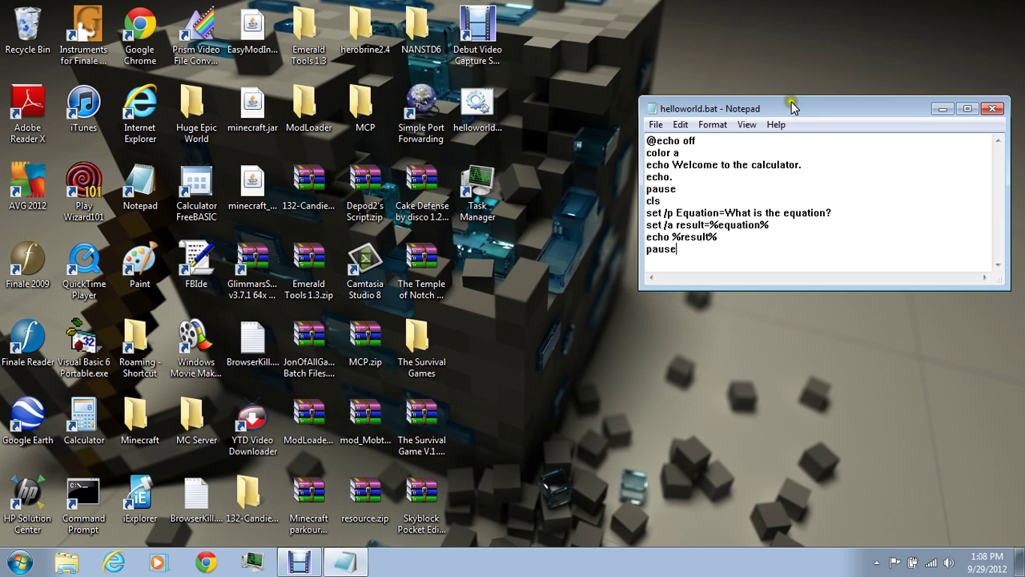
pyautogui.moveTo(789, 109)
pyautogui.mouseDown()
pyautogui.moveTo(461, 138)
pyautogui.moveTo(265, 180)
pyautogui.moveTo(376, 124)
pyautogui.moveTo(369, 120)
pyautogui.mouseUp()
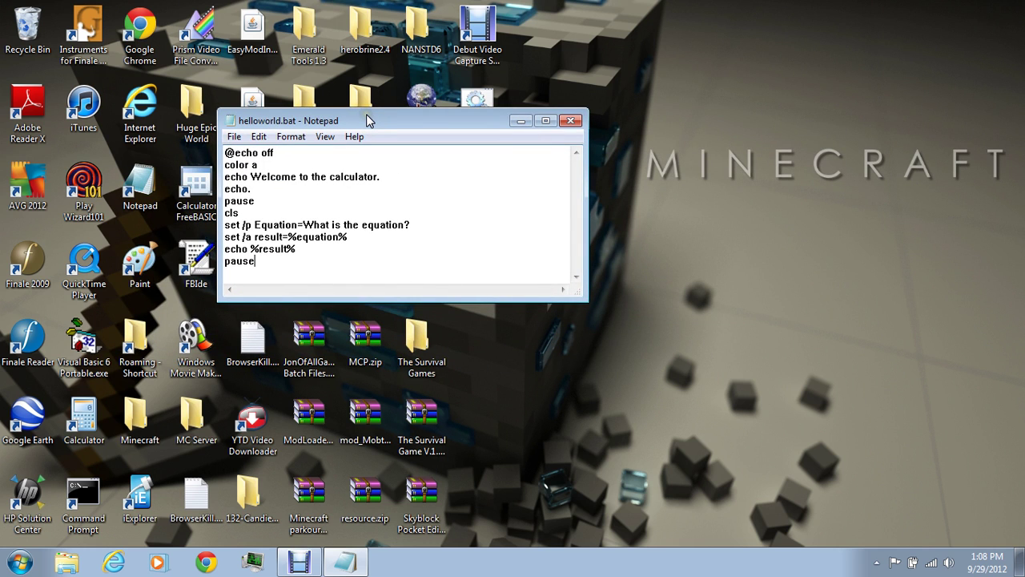